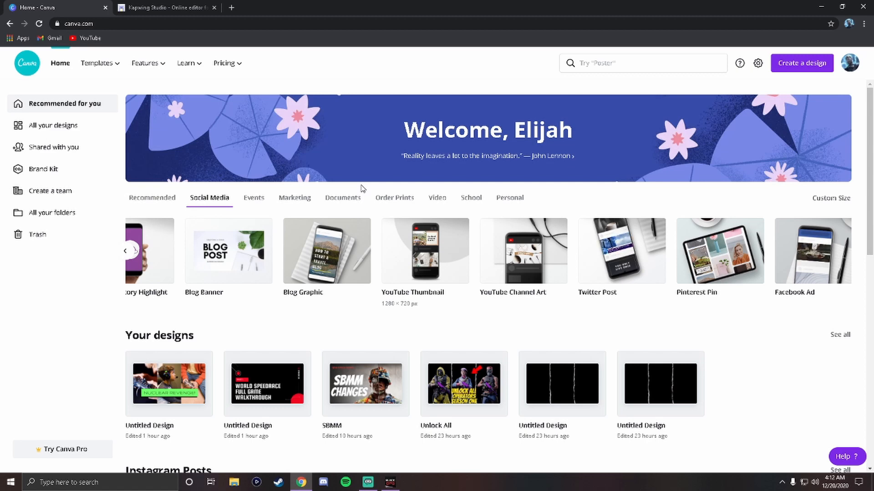
Look at the Kapwing Studio page and return to the Canva home page
{"action": "left_click", "coordinate": [190, 5]}
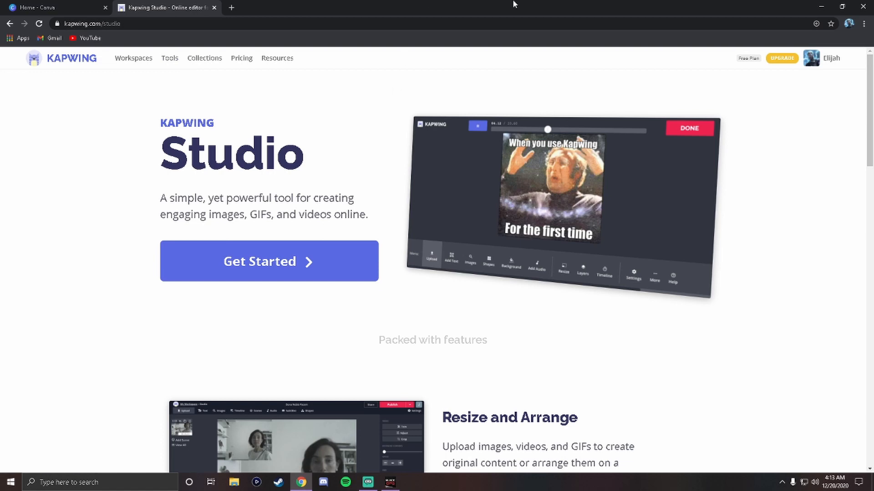
{"action": "left_click", "coordinate": [30, 7]}
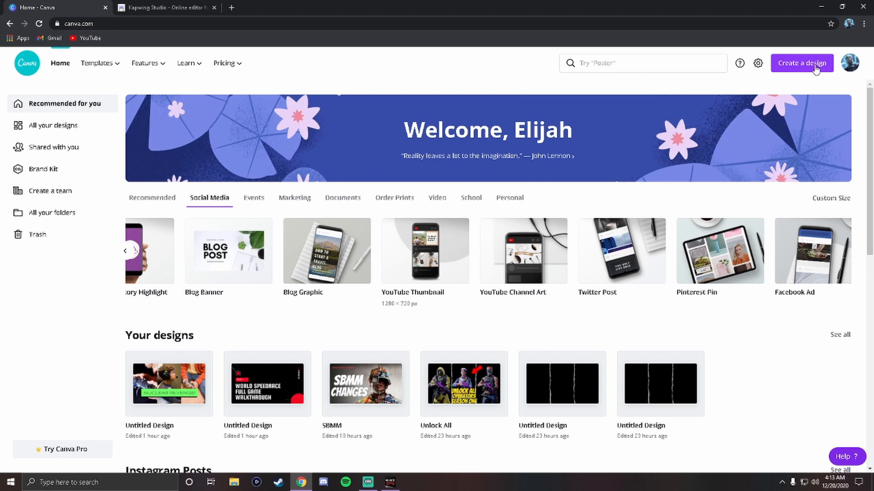
{"action": "left_click", "coordinate": [118, 6]}
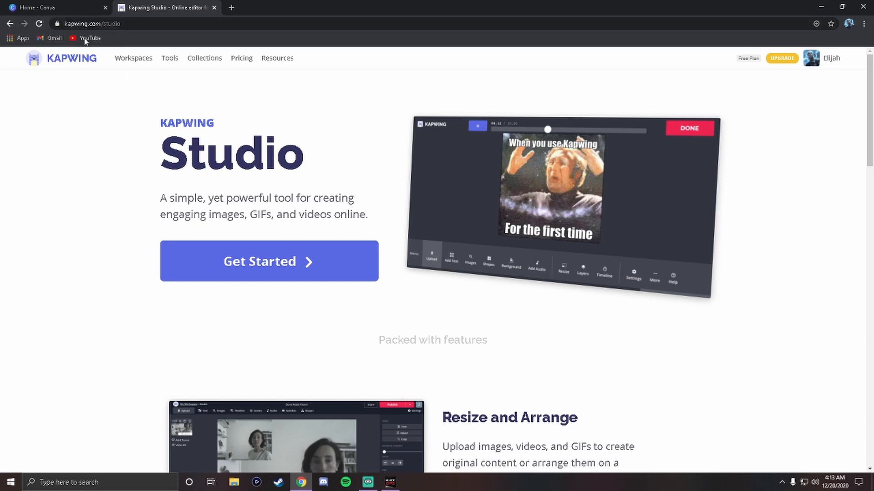
{"action": "left_click", "coordinate": [63, 4]}
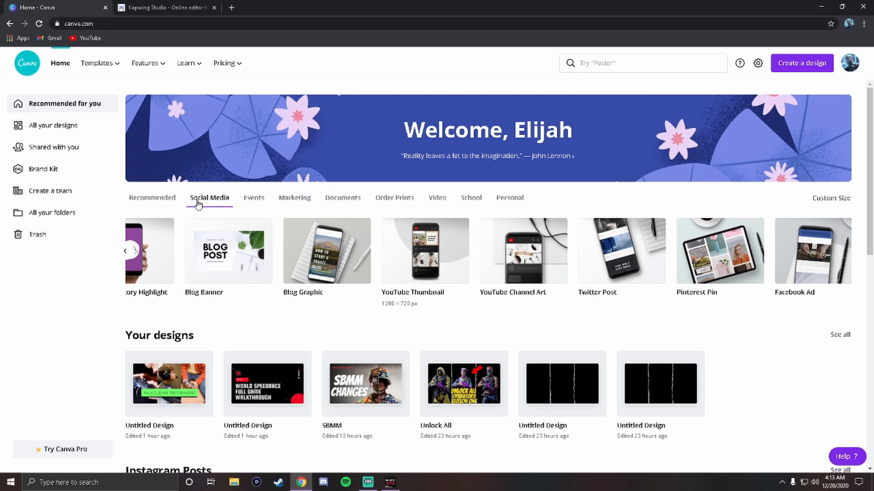
Browse the social media formats and create a new blank YouTube Thumbnail design
{"action": "mouse_move", "coordinate": [124, 66]}
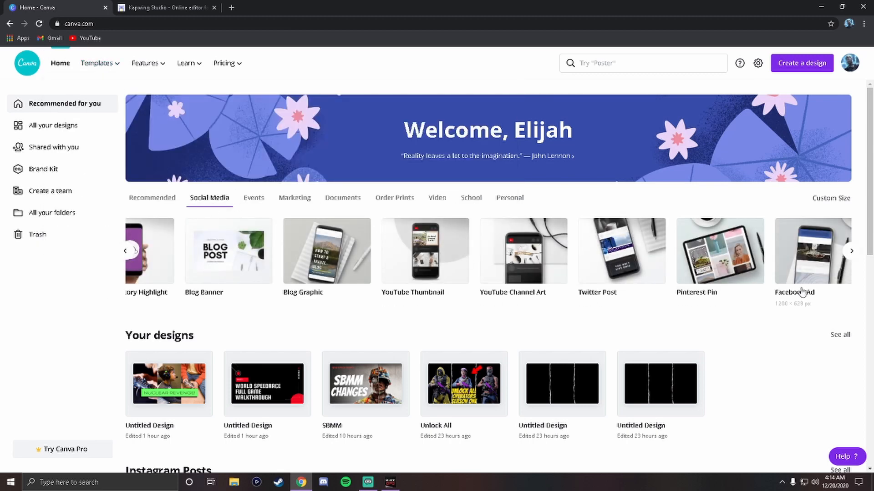
{"action": "left_click", "coordinate": [851, 255]}
{"action": "left_click", "coordinate": [124, 253]}
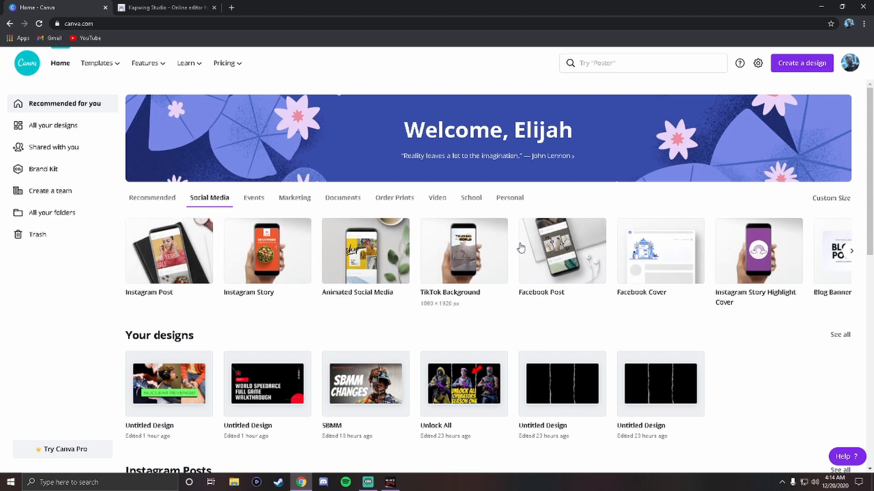
{"action": "left_click", "coordinate": [849, 252]}
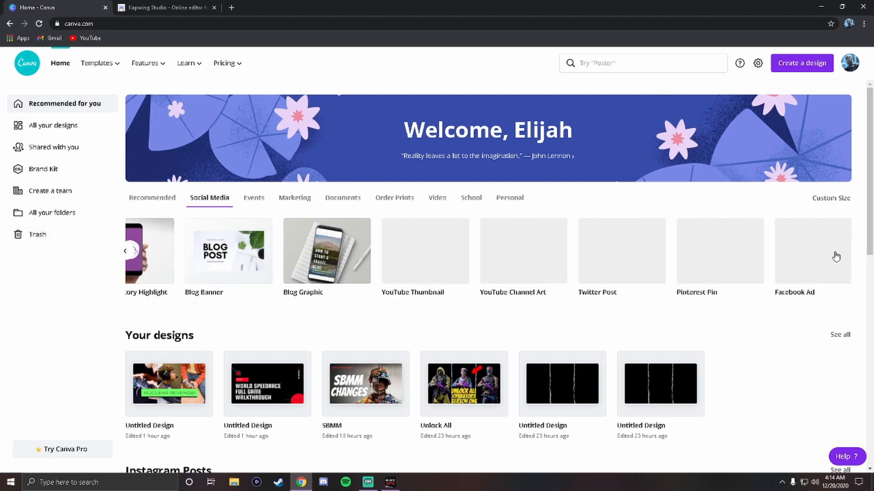
{"action": "left_click", "coordinate": [423, 248]}
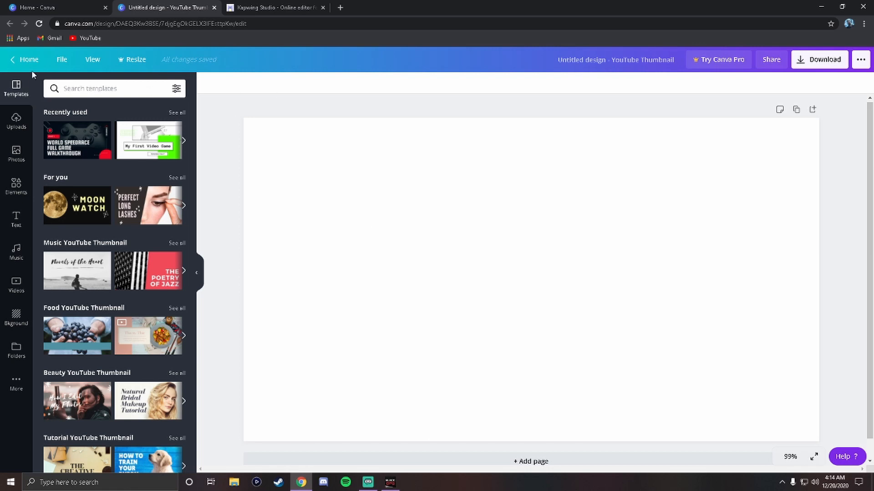
Search the thumbnail templates for "gaming"
{"action": "left_click", "coordinate": [87, 88]}
{"action": "type", "text": "gaming"}
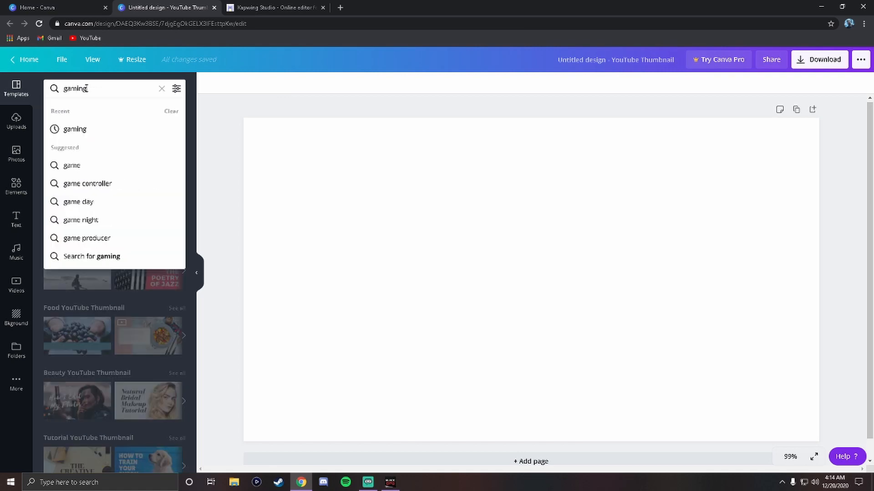
{"action": "key", "text": "Return"}
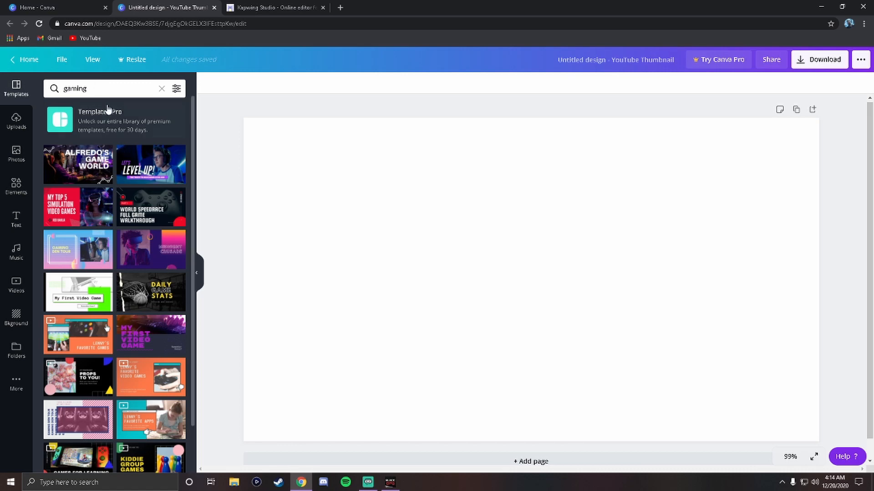
Replace the template search with "cooking" and look through the cooking thumbnails
{"action": "left_click", "coordinate": [161, 89]}
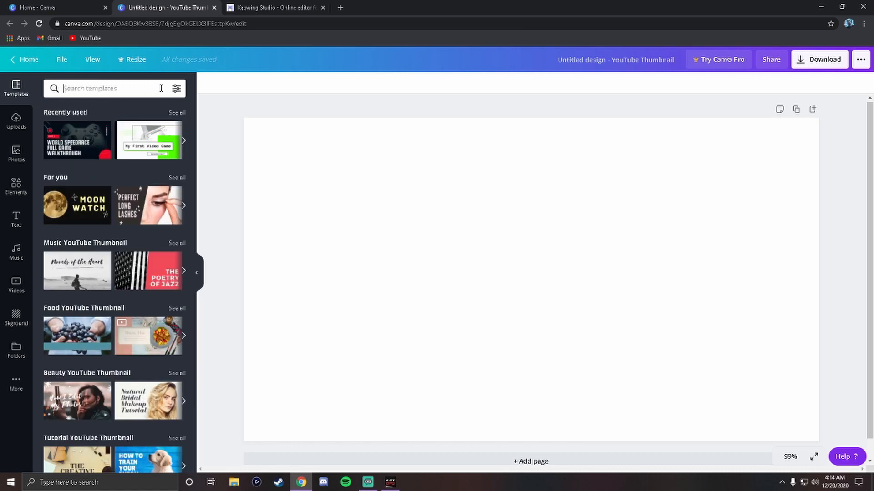
{"action": "type", "text": "cooking"}
{"action": "key", "text": "Return"}
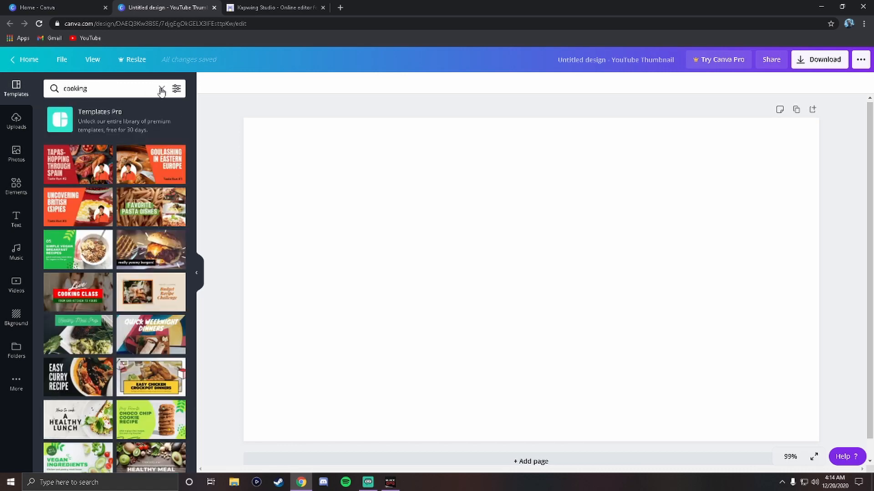
{"action": "scroll", "coordinate": [151, 273], "scroll_direction": "down", "scroll_amount": 2}
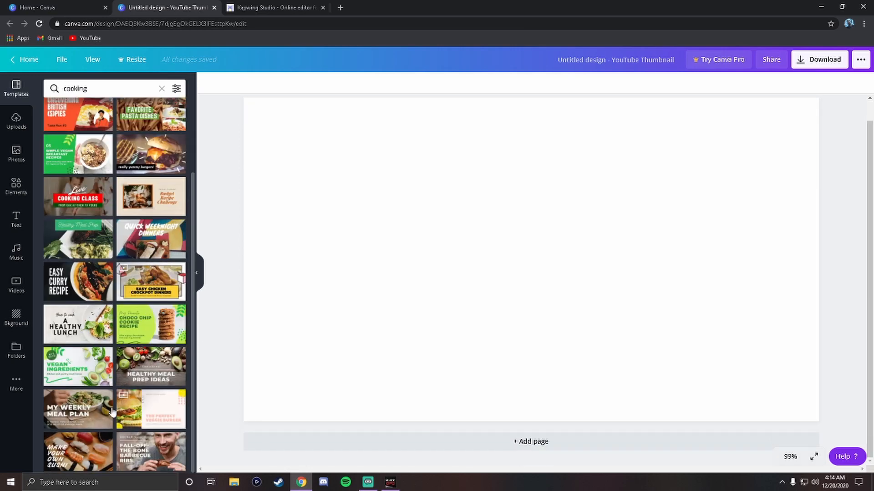
{"action": "scroll", "coordinate": [112, 412], "scroll_direction": "up", "scroll_amount": 3}
Search the templates for "gaming" again and apply the "World Speedrace Full Game Walkthrough" template to the page
{"action": "left_click", "coordinate": [162, 88]}
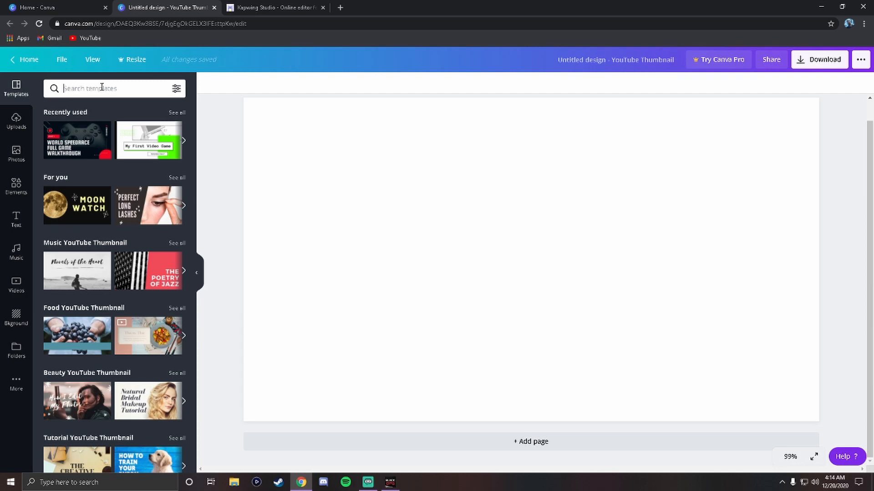
{"action": "type", "text": "gaming"}
{"action": "key", "text": "Return"}
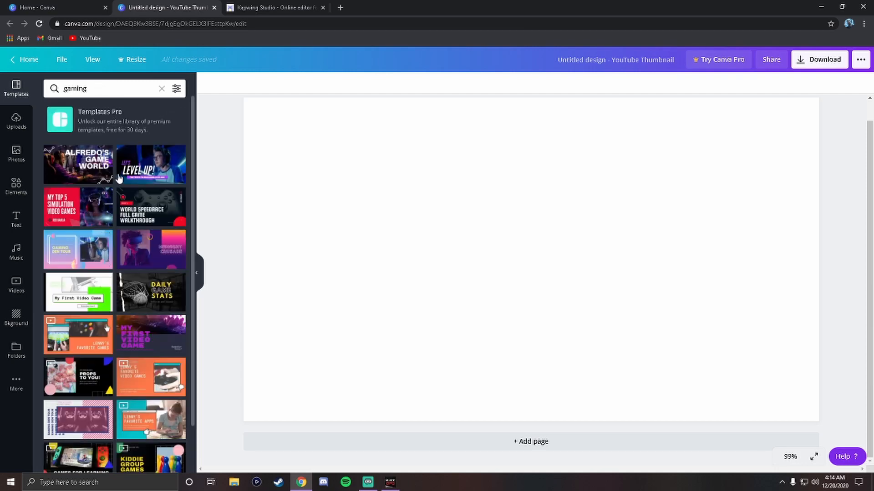
{"action": "scroll", "coordinate": [121, 336], "scroll_direction": "down", "scroll_amount": 2}
{"action": "scroll", "coordinate": [121, 337], "scroll_direction": "up", "scroll_amount": 2}
{"action": "left_click", "coordinate": [147, 209]}
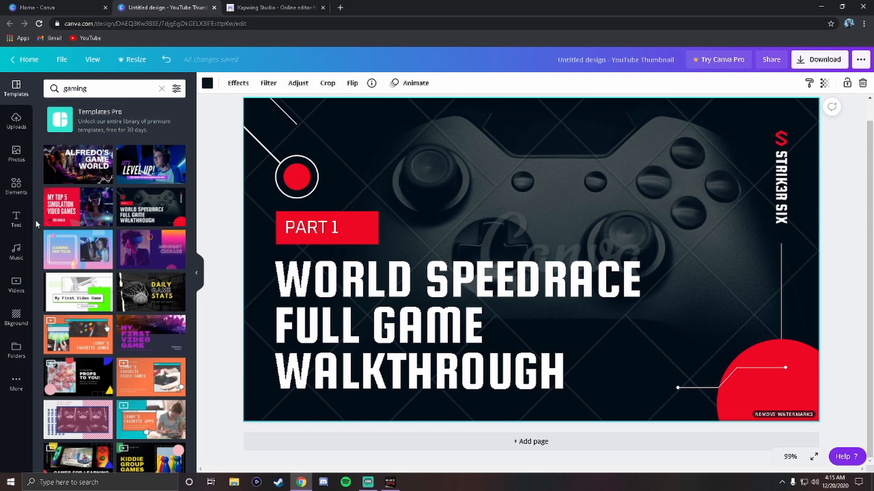
Replace the thumbnail's game controller background with solid black
{"action": "left_click", "coordinate": [16, 319]}
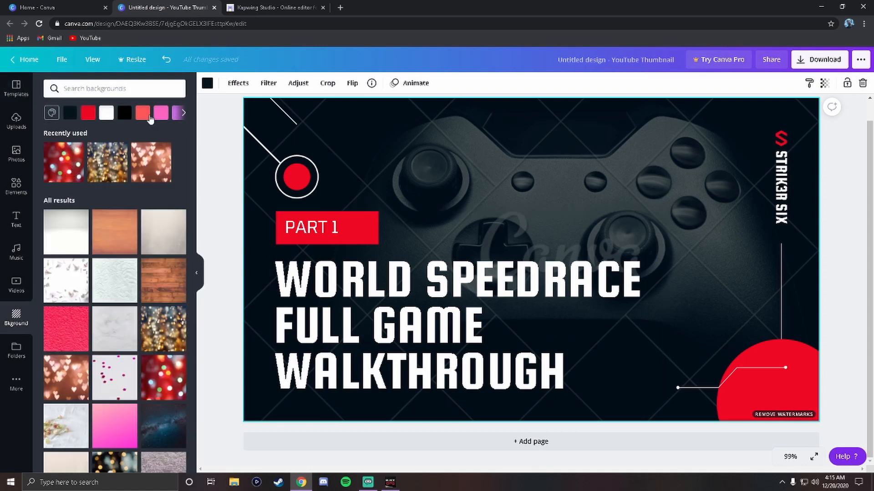
{"action": "left_click", "coordinate": [124, 113]}
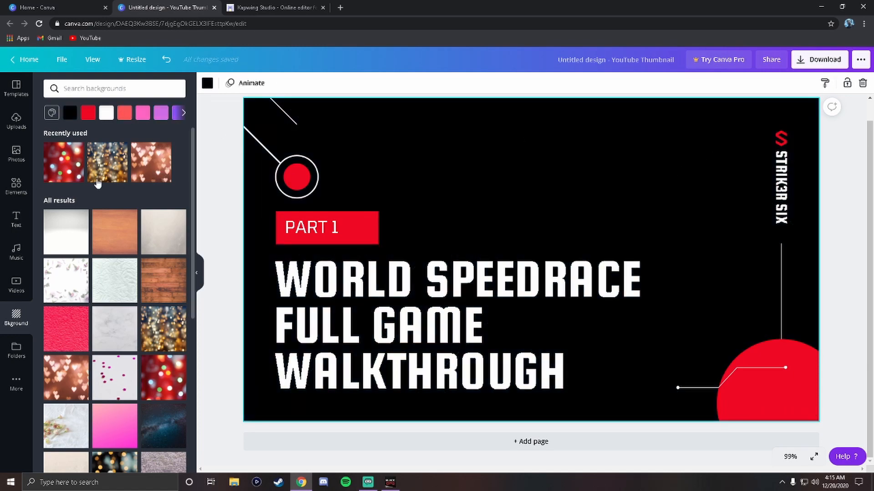
Try the teal cloudy-sky and dark speckled backgrounds on the thumbnail and return it to solid black
{"action": "scroll", "coordinate": [113, 200], "scroll_direction": "down", "scroll_amount": 10}
{"action": "scroll", "coordinate": [123, 242], "scroll_direction": "up", "scroll_amount": 3}
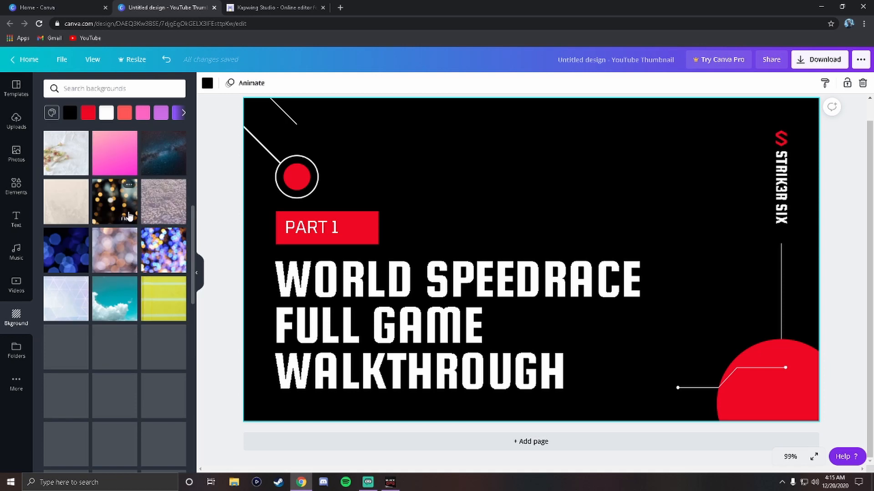
{"action": "left_click", "coordinate": [132, 295]}
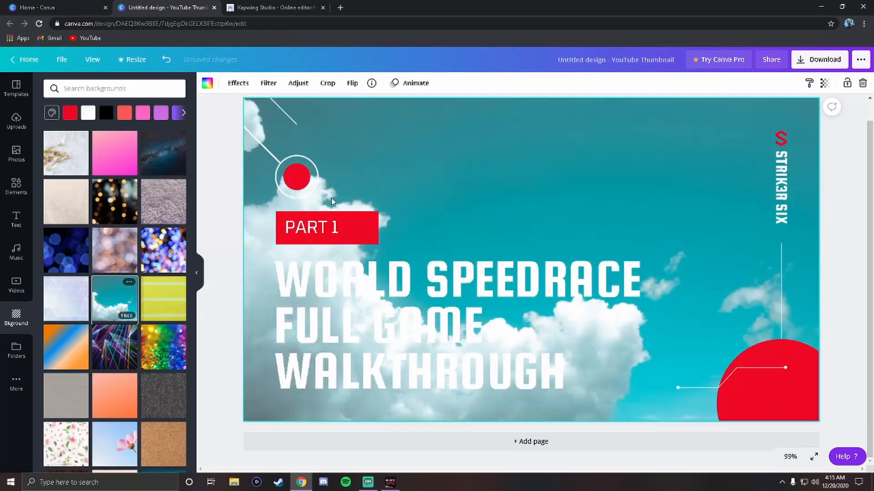
{"action": "scroll", "coordinate": [175, 364], "scroll_direction": "down", "scroll_amount": 1}
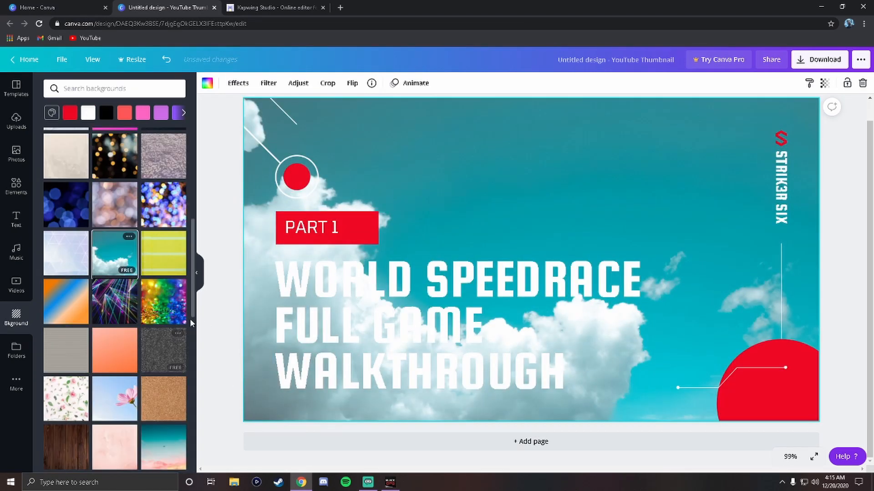
{"action": "left_click", "coordinate": [166, 360]}
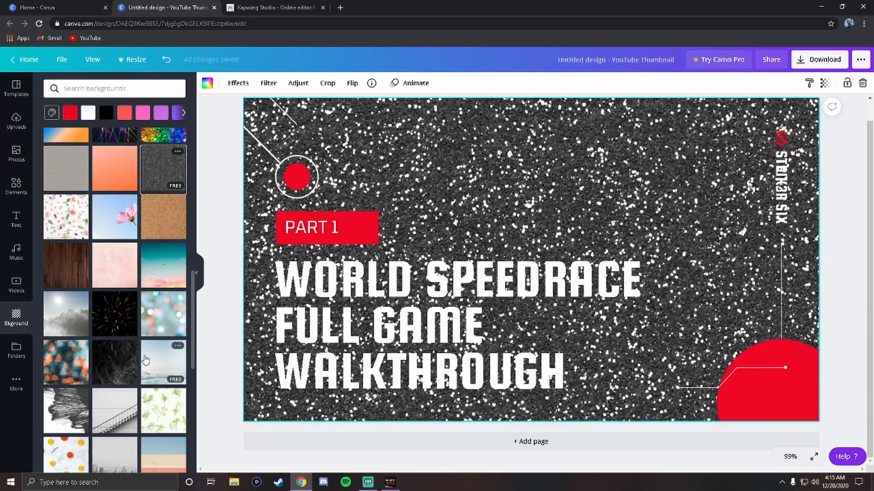
{"action": "scroll", "coordinate": [127, 367], "scroll_direction": "down", "scroll_amount": 6}
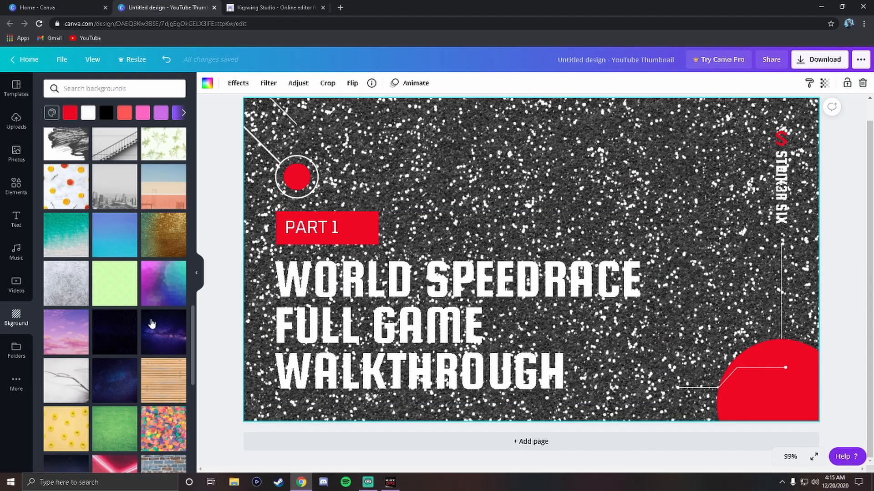
{"action": "scroll", "coordinate": [141, 292], "scroll_direction": "up", "scroll_amount": 10}
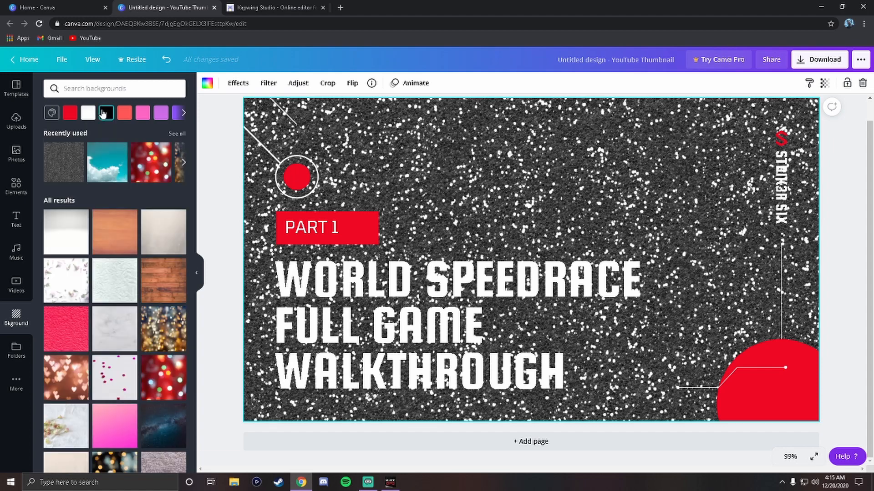
{"action": "left_click", "coordinate": [106, 112]}
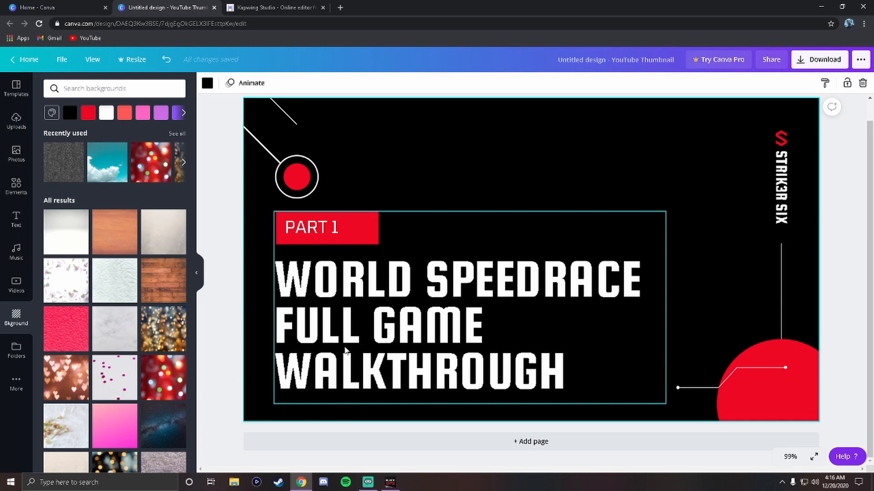
Replace the words "WORLD SPEEDRACE" in the thumbnail's title with "CAMPAIGN"
{"action": "left_click", "coordinate": [637, 279]}
{"action": "left_click", "coordinate": [636, 280]}
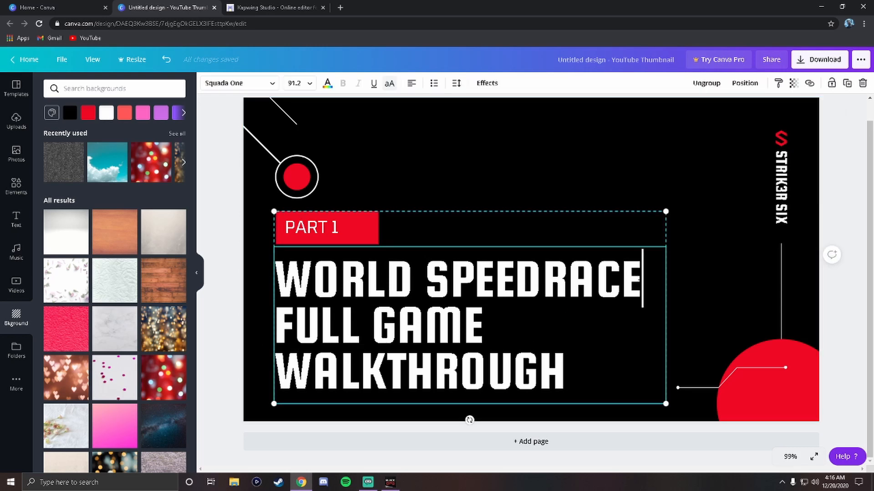
{"action": "key", "text": "BackSpace"}
{"action": "key", "text": "BackSpace"}
{"action": "key", "text": "BackSpace"}
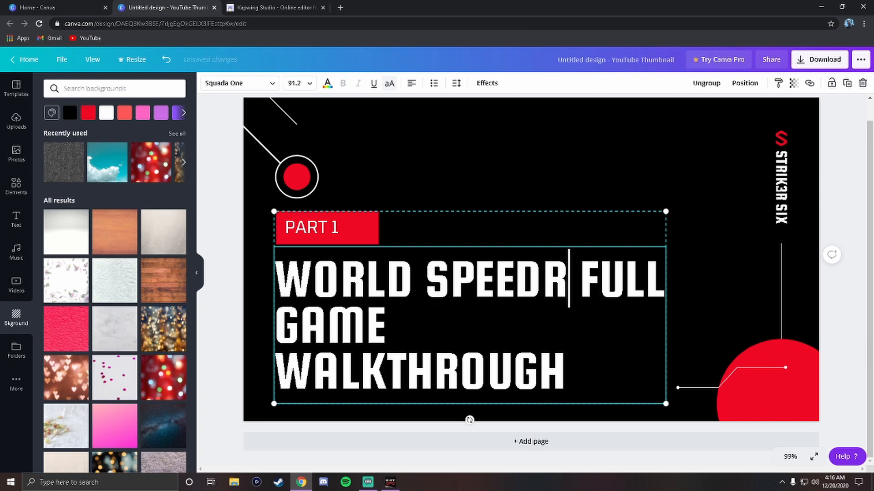
{"action": "key", "text": "BackSpace"}
{"action": "key", "text": "BackSpace"}
{"action": "key", "text": "BackSpace"}
{"action": "key", "text": "BackSpace"}
{"action": "key", "text": "BackSpace"}
{"action": "key", "text": "BackSpace"}
{"action": "key", "text": "BackSpace"}
{"action": "key", "text": "BackSpace"}
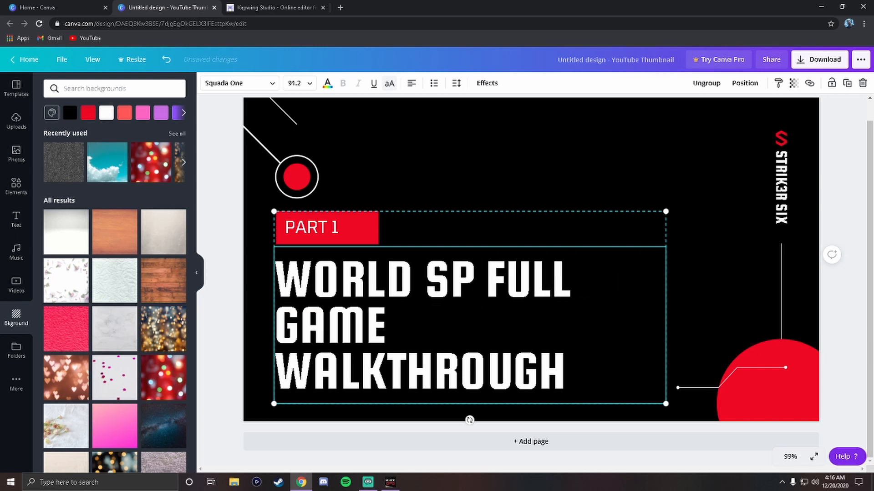
{"action": "key", "text": "BackSpace"}
{"action": "key", "text": "BackSpace"}
{"action": "key", "text": "BackSpace"}
{"action": "key", "text": "BackSpace"}
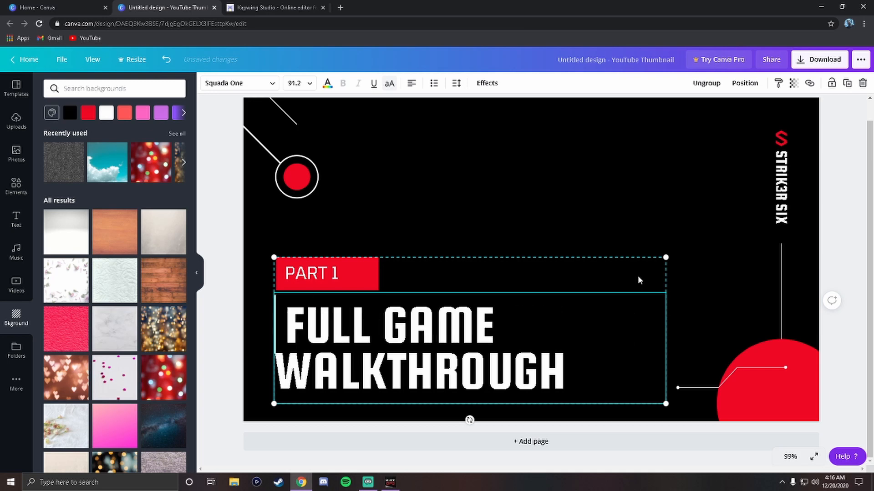
{"action": "type", "text": "CAMP"}
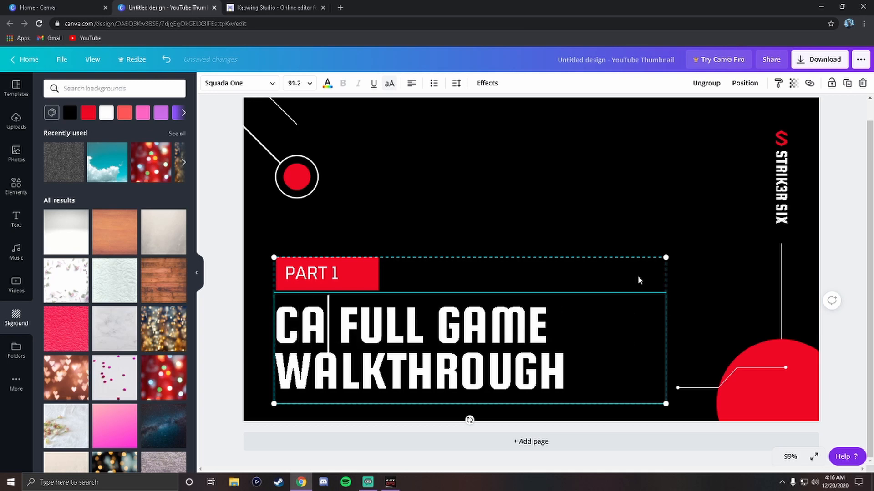
{"action": "type", "text": "AIGN"}
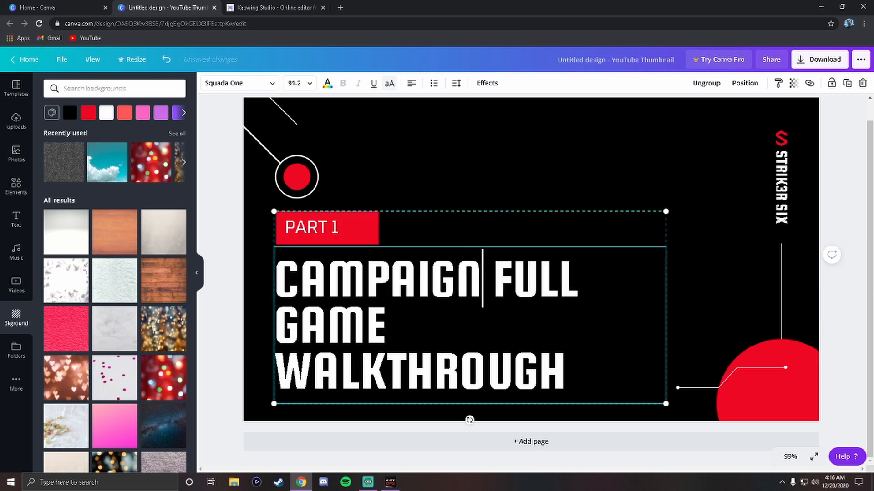
Break the title after "CAMPAIGN" so "FULL GAME" starts the second line, and remove its leading space
{"action": "key", "text": "Return"}
{"action": "key", "text": "Return"}
{"action": "key", "text": "BackSpace"}
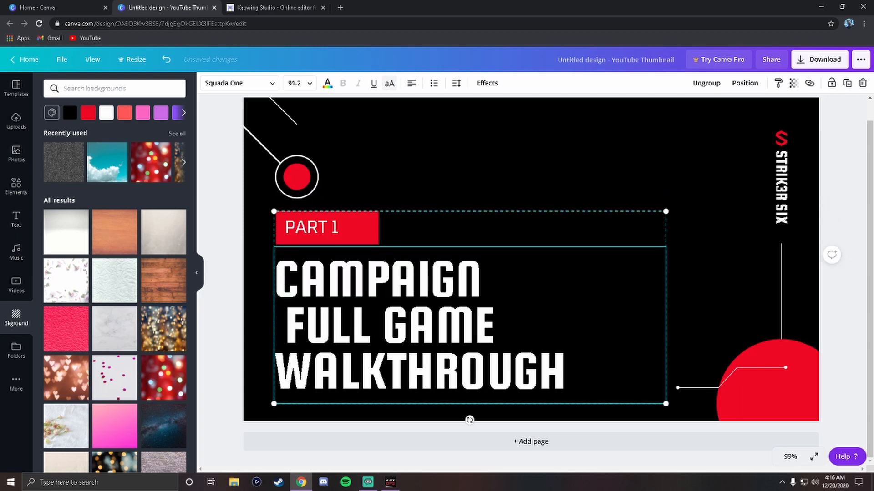
{"action": "key", "text": "Delete"}
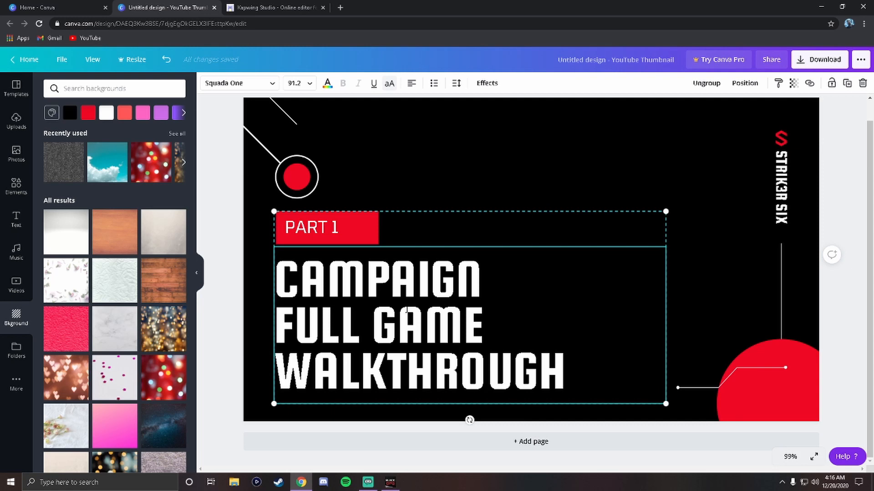
Replace the vertical text "STRIK3R SIX" on the thumbnail with "COLD WAR"
{"action": "left_click", "coordinate": [781, 205]}
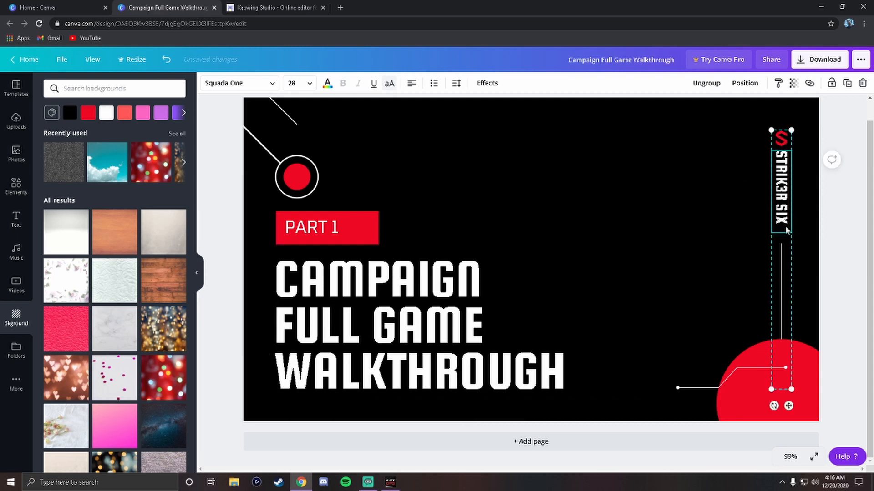
{"action": "key", "text": "BackSpace"}
{"action": "key", "text": "BackSpace"}
{"action": "key", "text": "BackSpace"}
{"action": "key", "text": "BackSpace"}
{"action": "key", "text": "BackSpace"}
{"action": "key", "text": "BackSpace"}
{"action": "key", "text": "BackSpace"}
{"action": "key", "text": "BackSpace"}
{"action": "key", "text": "BackSpace"}
{"action": "key", "text": "BackSpace"}
{"action": "key", "text": "BackSpace"}
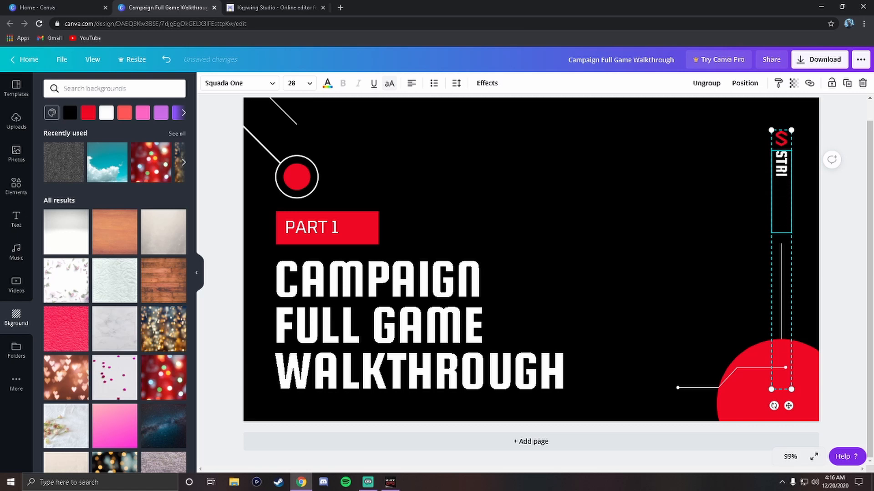
{"action": "type", "text": "COLD WAR"}
{"action": "left_click", "coordinate": [806, 198]}
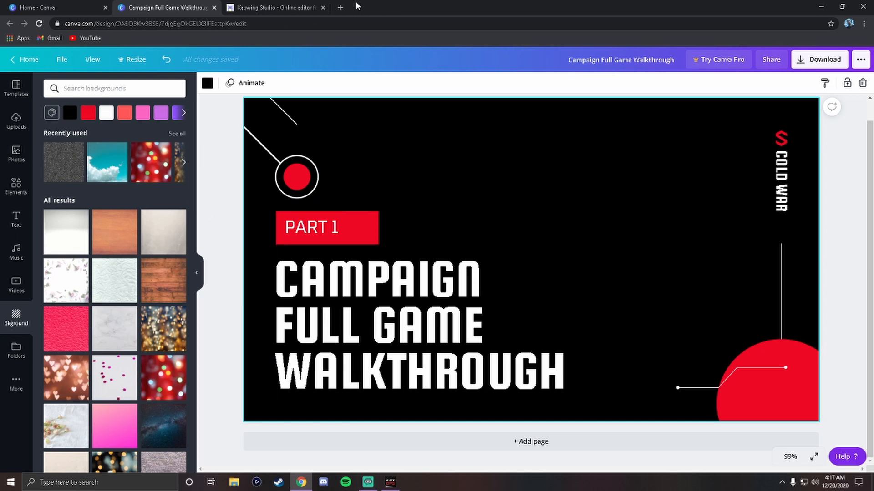
Search Google Images for "cold war operators png" in a new browser tab
{"action": "left_click", "coordinate": [339, 7]}
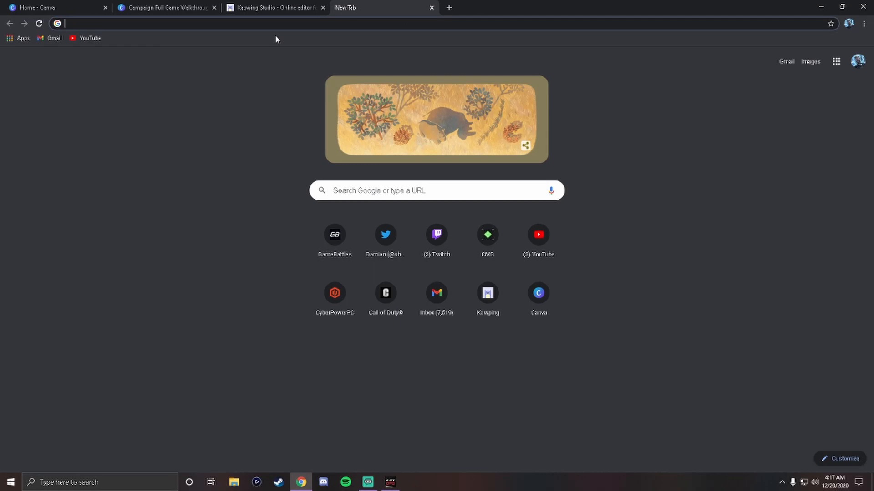
{"action": "type", "text": "cold war "}
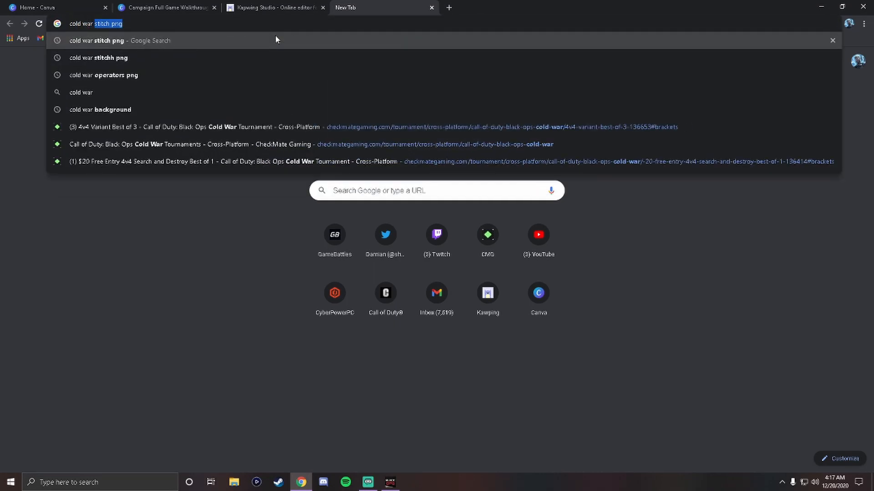
{"action": "type", "text": "oper"}
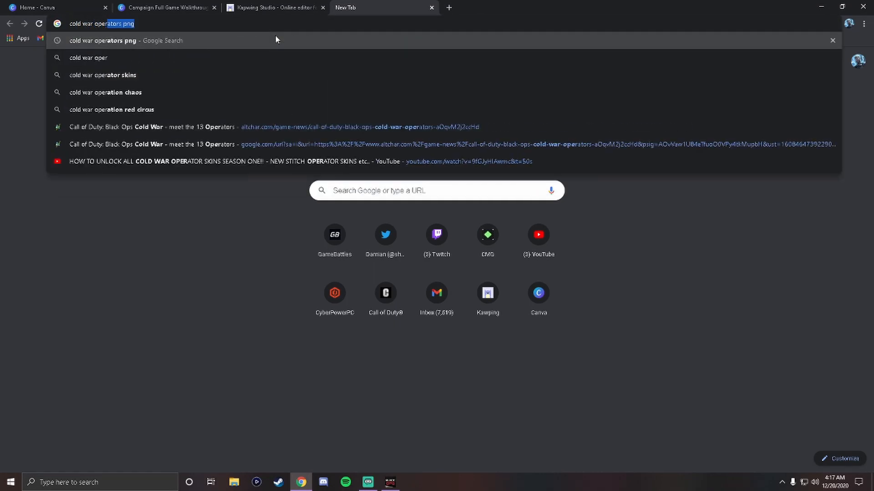
{"action": "key", "text": "Return"}
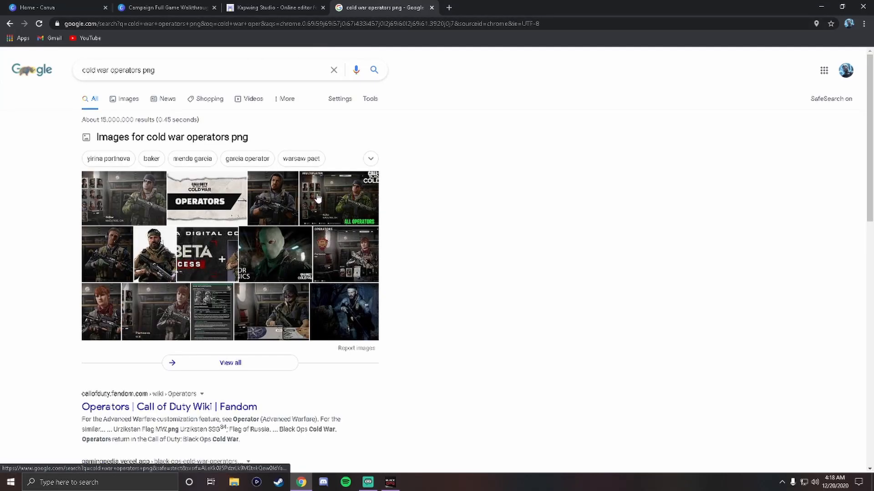
{"action": "left_click", "coordinate": [130, 98]}
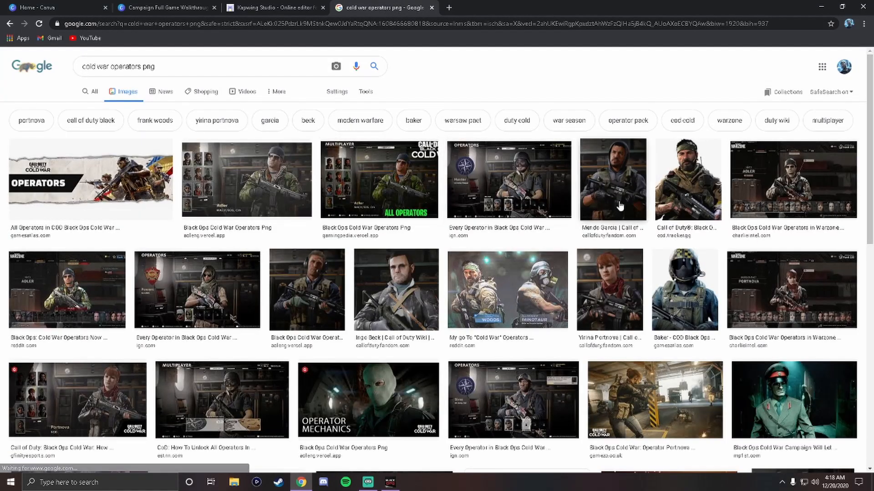
{"action": "scroll", "coordinate": [695, 190], "scroll_direction": "down", "scroll_amount": 1}
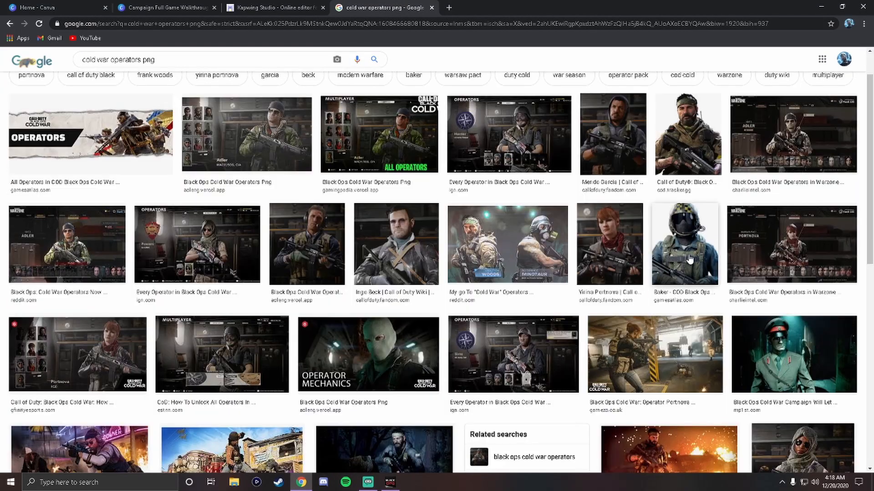
Preview the Baker operator image with its saving options, dismiss them and close the search tab
{"action": "left_click", "coordinate": [665, 244]}
{"action": "right_click", "coordinate": [674, 118]}
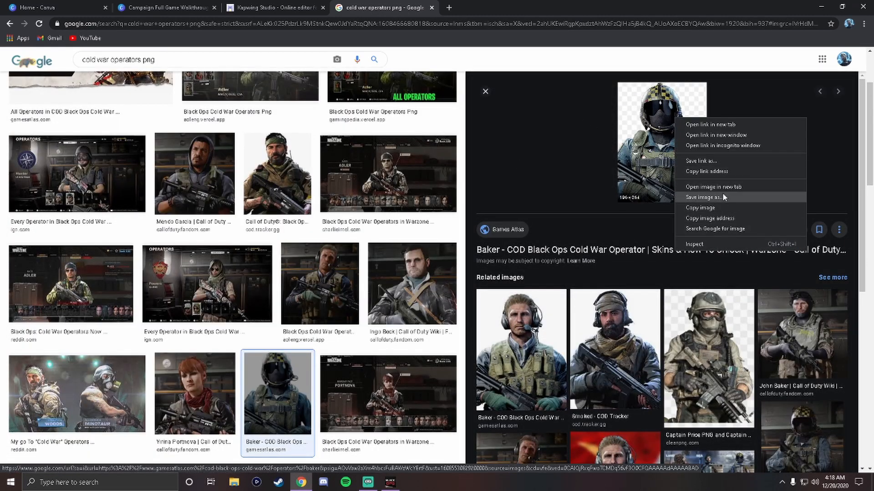
{"action": "left_click", "coordinate": [559, 85]}
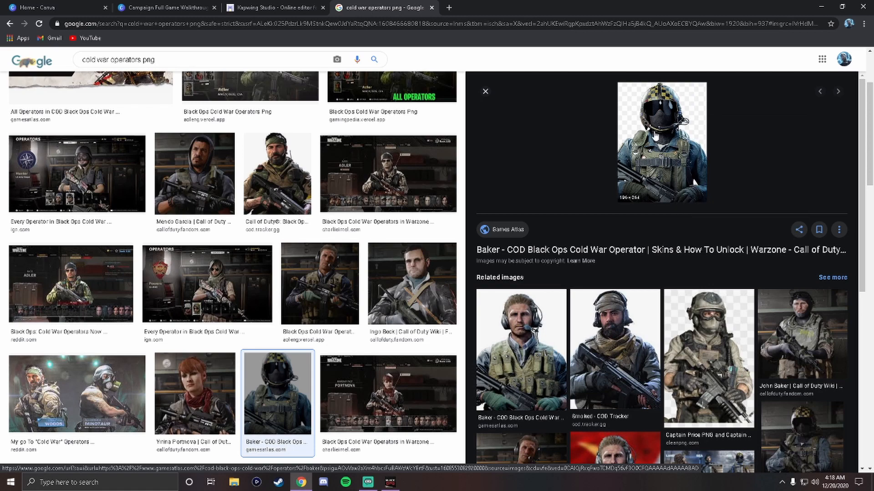
{"action": "left_click", "coordinate": [431, 8]}
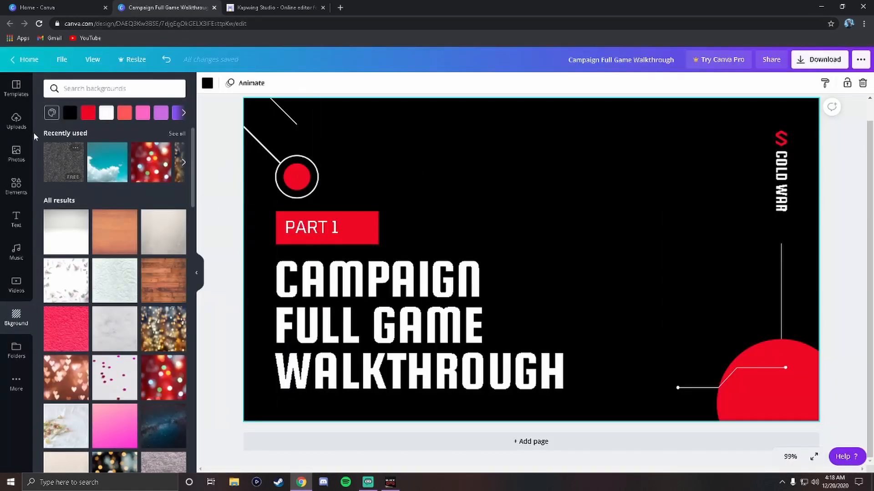
Place the uploaded helmeted soldier image on the thumbnail, enlarge it to full height and position it just right of centre
{"action": "left_click", "coordinate": [16, 121]}
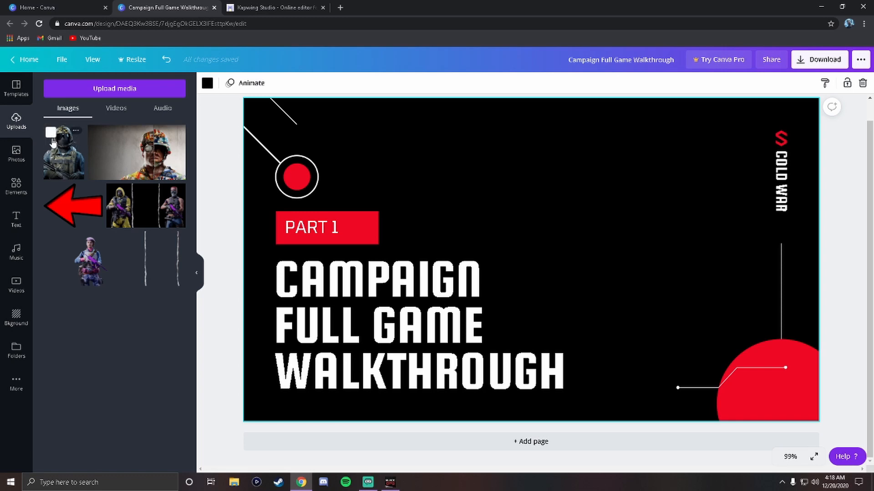
{"action": "left_click_drag", "start_coordinate": [59, 157], "coordinate": [500, 179]}
{"action": "left_click_drag", "start_coordinate": [483, 150], "coordinate": [442, 97]}
{"action": "left_click_drag", "start_coordinate": [602, 310], "coordinate": [686, 419]}
{"action": "left_click_drag", "start_coordinate": [597, 366], "coordinate": [571, 369]}
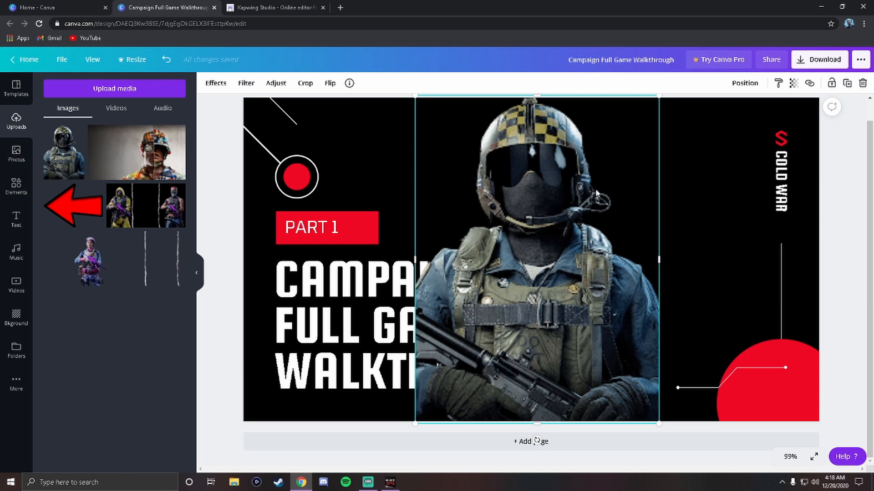
{"action": "left_click_drag", "start_coordinate": [534, 204], "coordinate": [556, 203]}
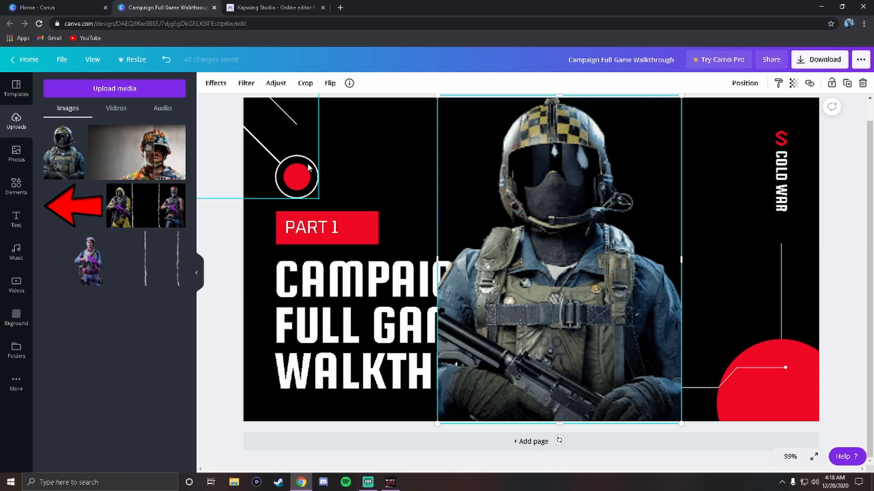
Send the soldier image behind the title text, try bringing it forward, and send it behind the text again
{"action": "right_click", "coordinate": [581, 213]}
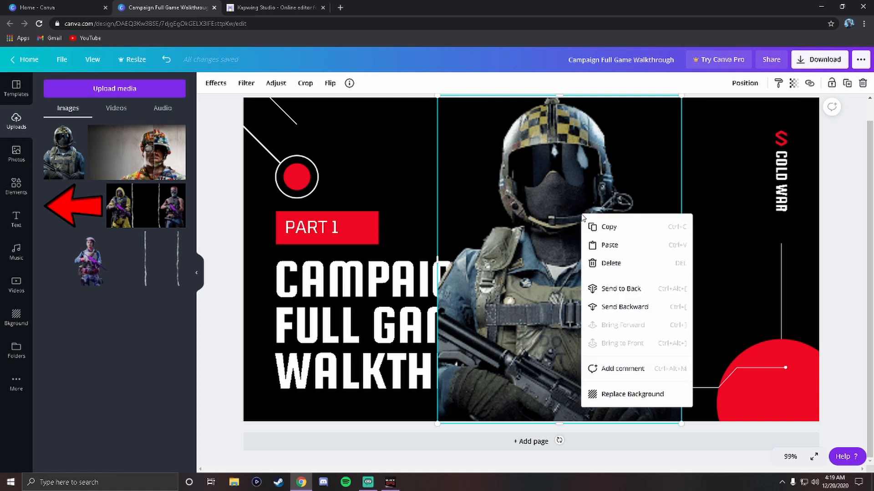
{"action": "left_click", "coordinate": [619, 291]}
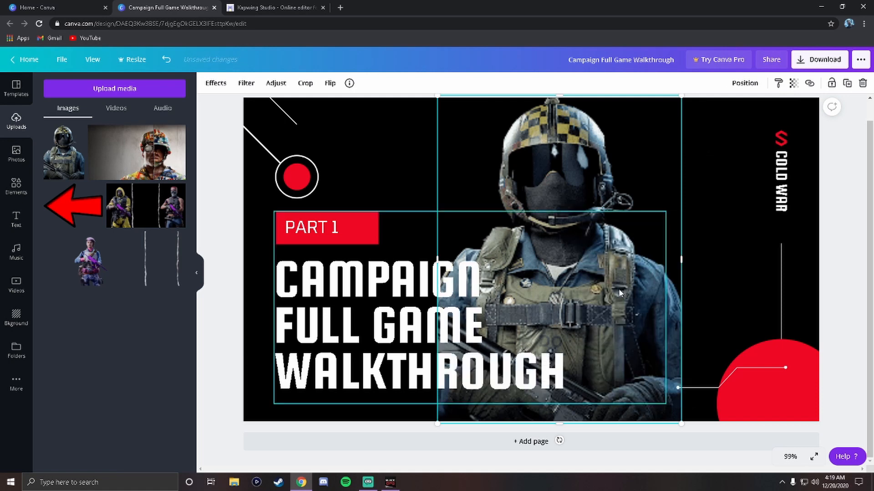
{"action": "right_click", "coordinate": [556, 151]}
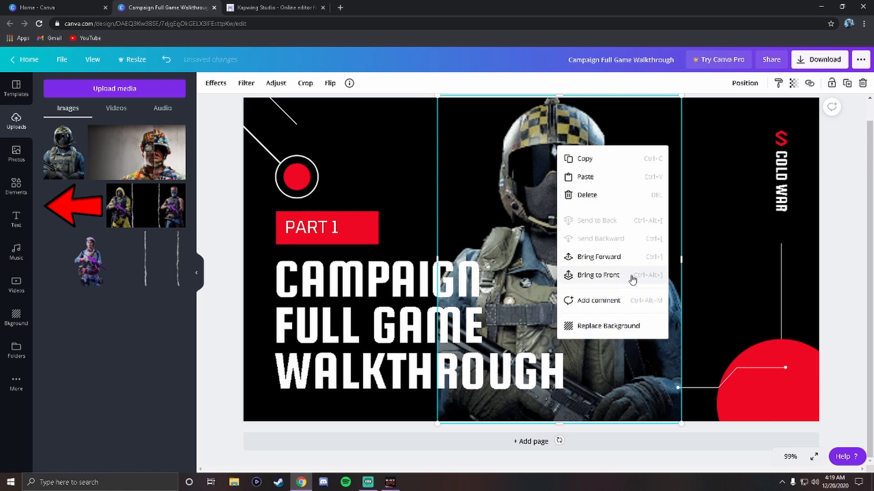
{"action": "left_click", "coordinate": [611, 259]}
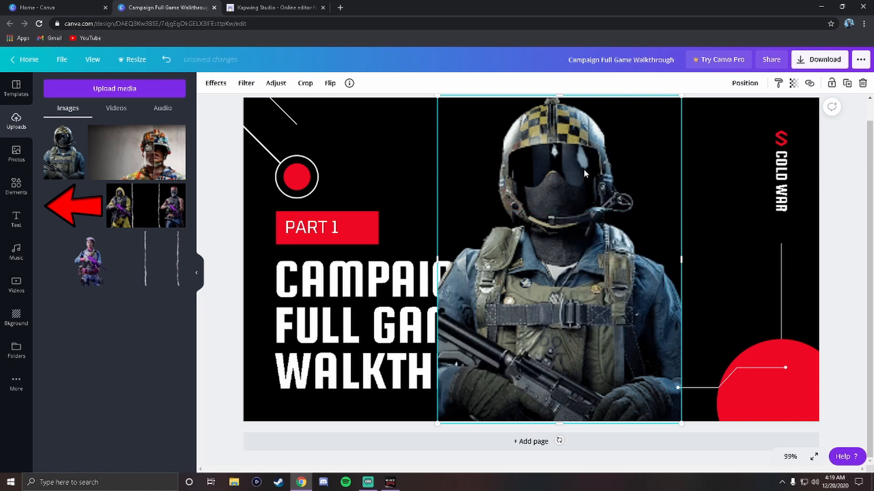
{"action": "right_click", "coordinate": [537, 166]}
{"action": "left_click", "coordinate": [591, 241]}
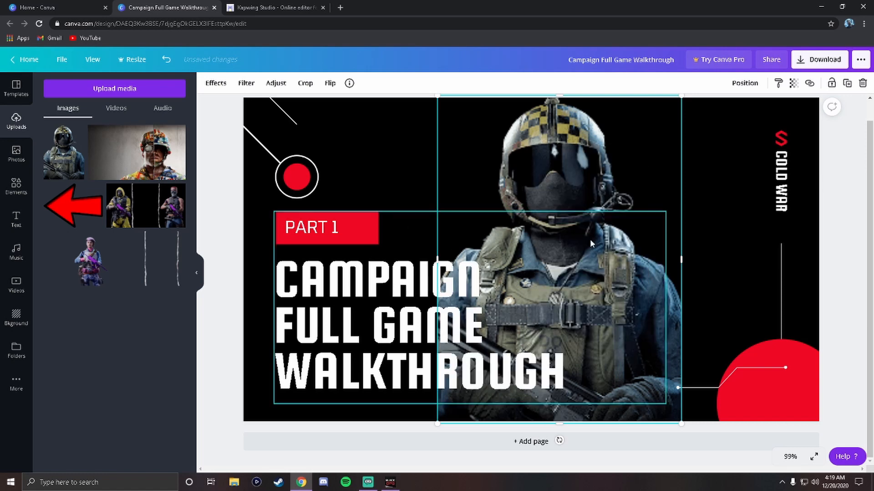
{"action": "left_click", "coordinate": [719, 298]}
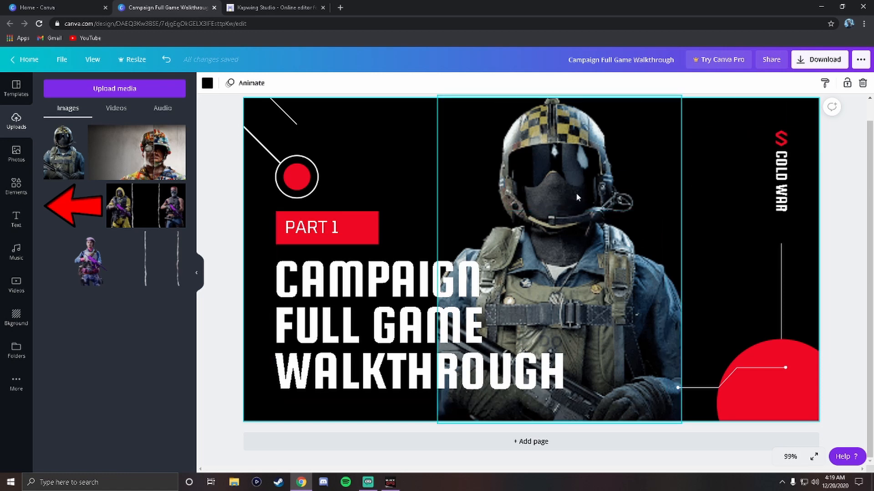
Delete the helmeted soldier image from the thumbnail
{"action": "left_click", "coordinate": [540, 143]}
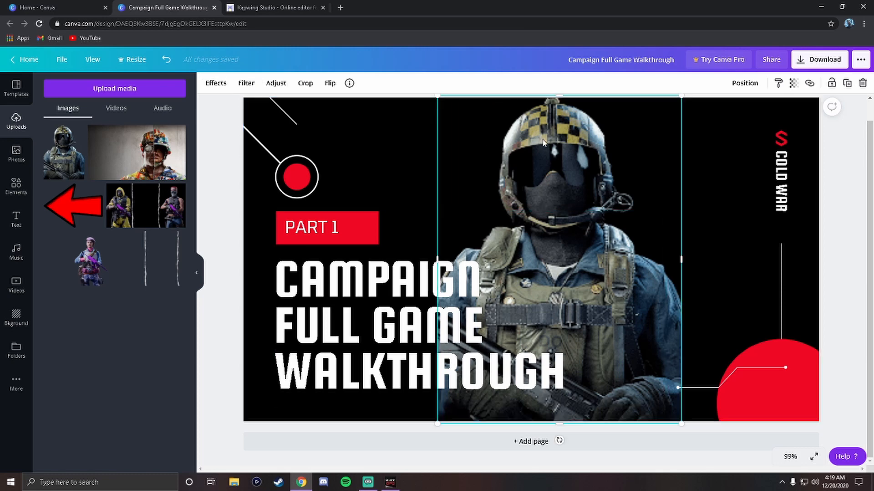
{"action": "right_click", "coordinate": [541, 142]}
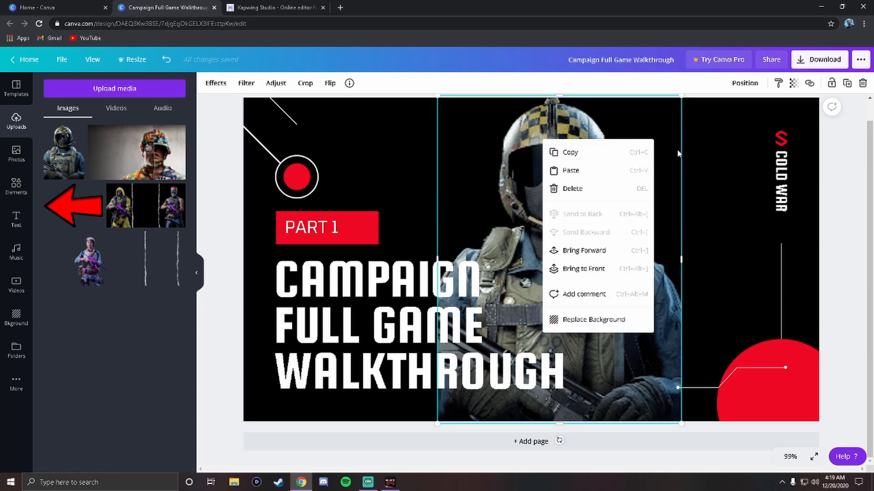
{"action": "left_click", "coordinate": [581, 194]}
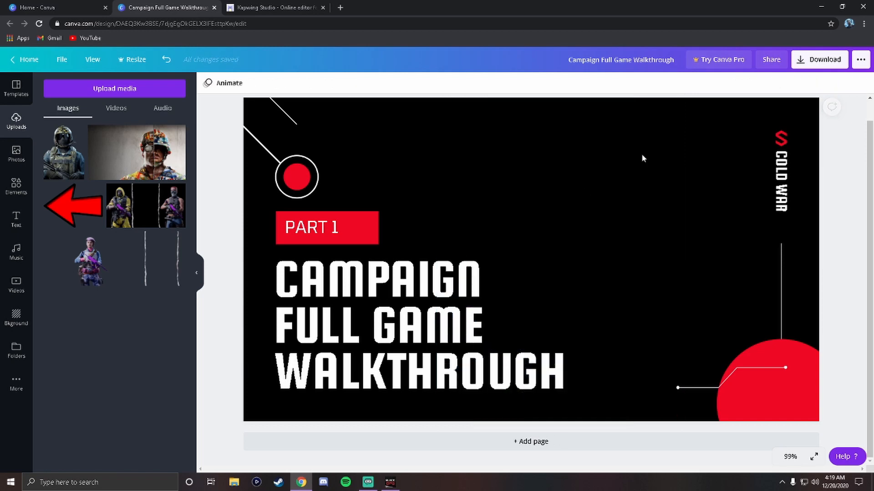
Switch to Kapwing Studio, start its editor and return to the Canva design
{"action": "left_click", "coordinate": [265, 7]}
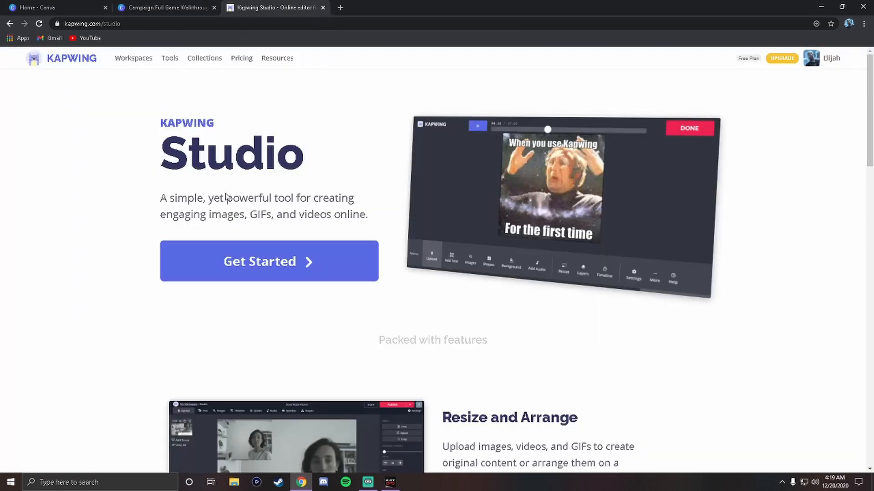
{"action": "left_click", "coordinate": [267, 267]}
{"action": "left_click", "coordinate": [154, 6]}
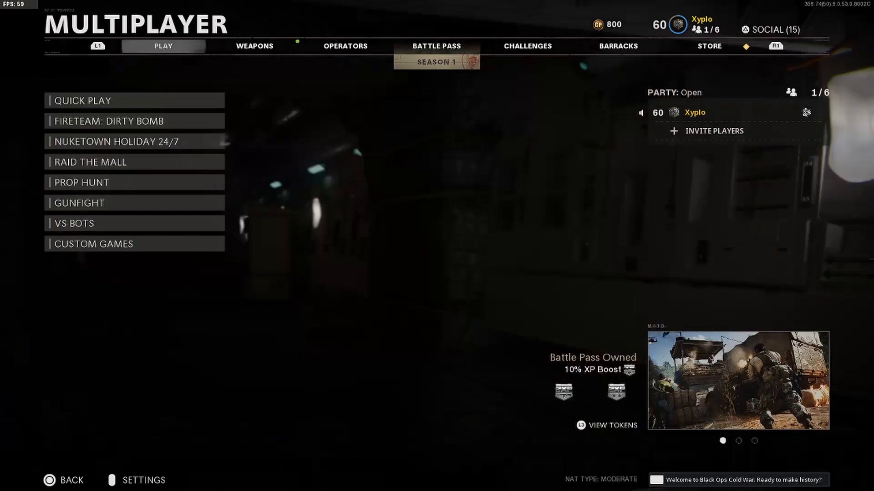
Switch to Black Ops Cold War's multiplayer menu and open the NATO operators
{"action": "key", "text": "Right"}
{"action": "key", "text": "Left"}
{"action": "key", "text": "Down"}
{"action": "key", "text": "Up"}
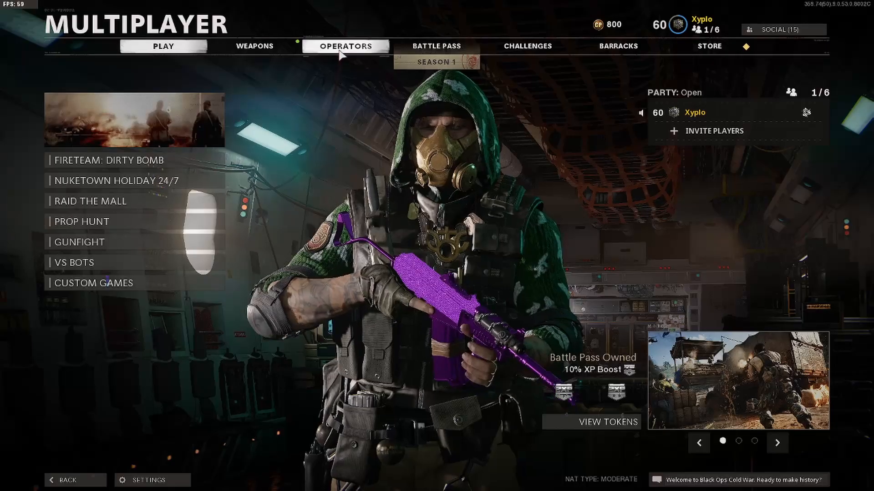
{"action": "left_click", "coordinate": [341, 50]}
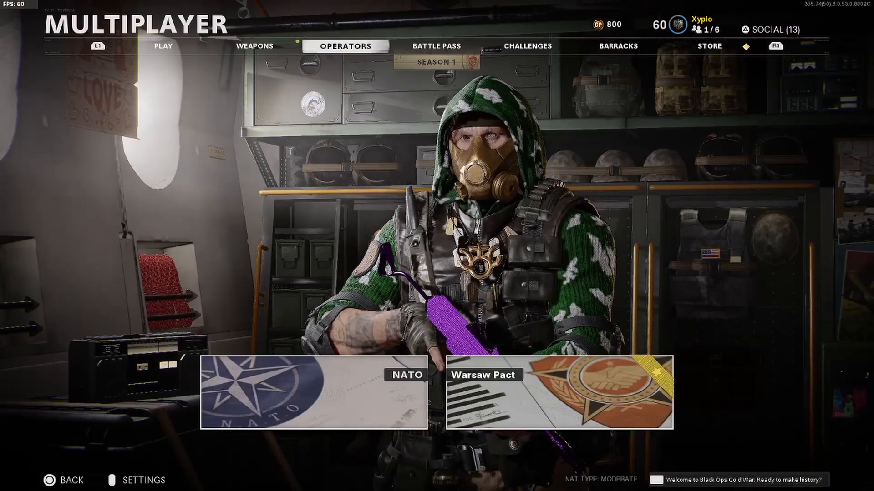
{"action": "left_click", "coordinate": [314, 391]}
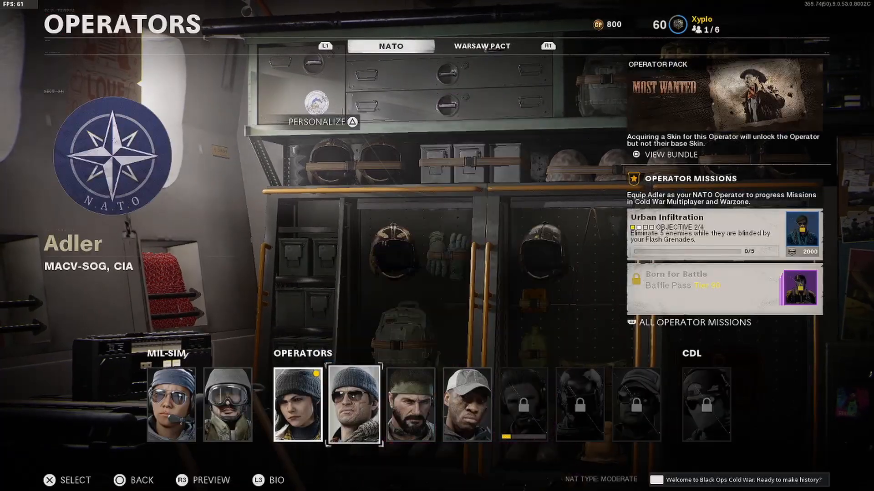
Browse Adler's skins in his personalization screen and return to the NATO operators
{"action": "key", "text": "triangle"}
{"action": "key", "text": "Down"}
{"action": "key", "text": "Down"}
{"action": "key", "text": "Up"}
{"action": "key", "text": "Left"}
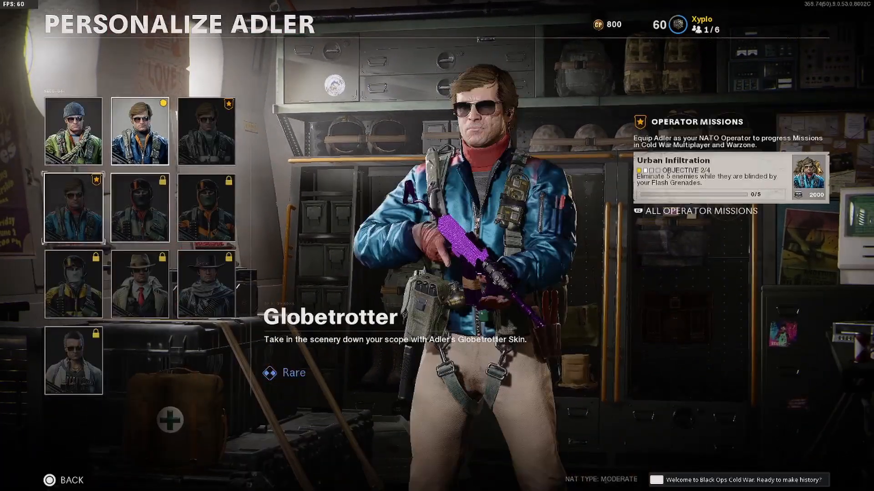
{"action": "key", "text": "Down"}
{"action": "key", "text": "Escape"}
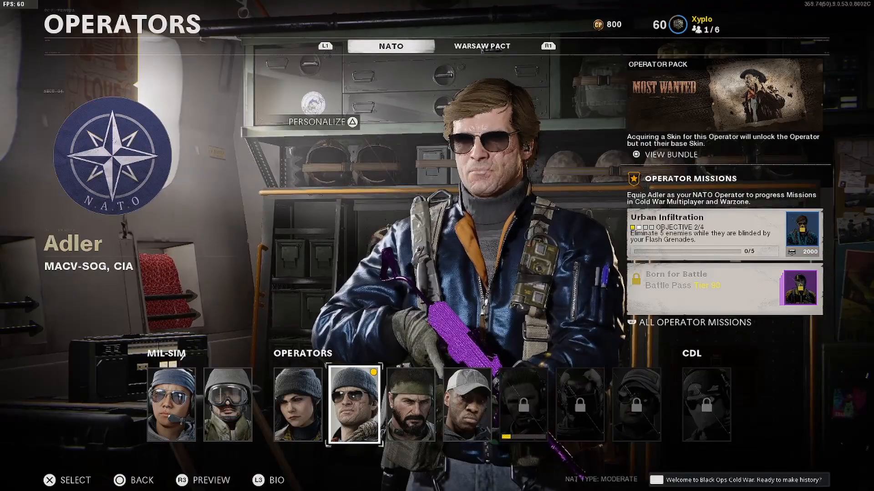
Look through the rewards of Adler's Born for Battle mission and preview the Glitz skin full screen
{"action": "key", "text": "R2"}
{"action": "key", "text": "Down"}
{"action": "key", "text": "R2"}
{"action": "key", "text": "R2"}
{"action": "key", "text": "R2"}
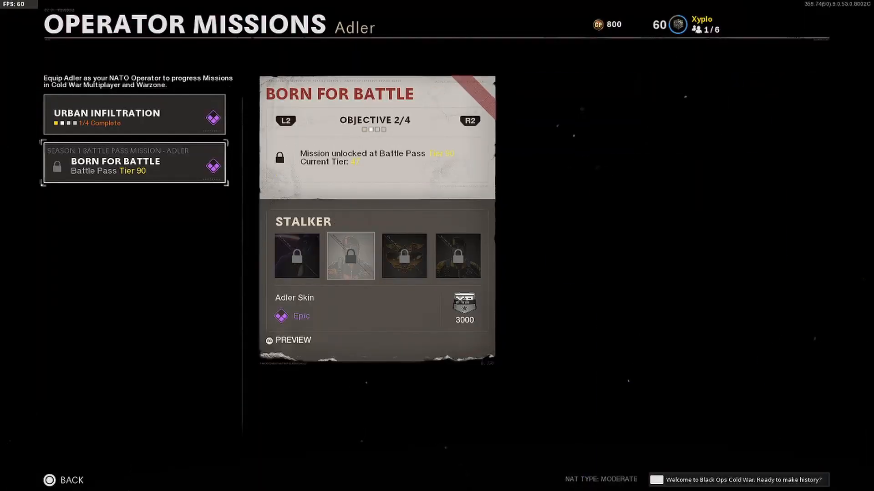
{"action": "key", "text": "R3"}
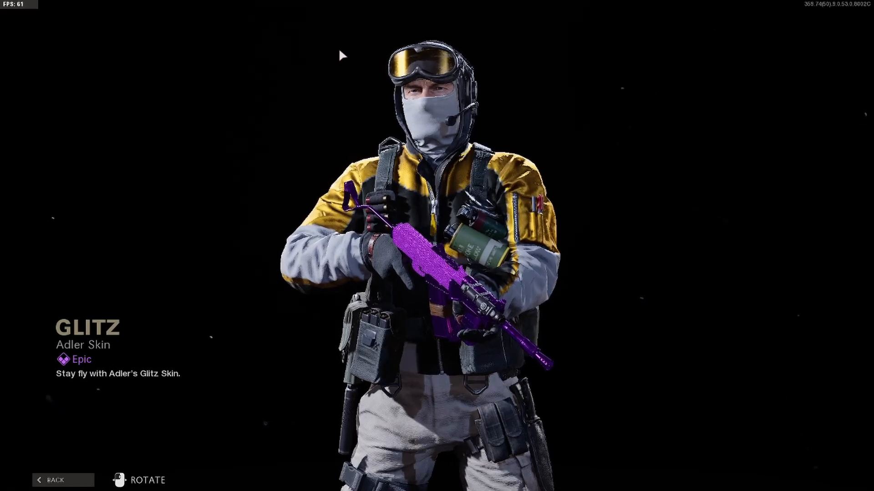
Capture the Glitz skin preview, switch to Kapwing and upload the capture from the Captures folder on Hard Drive (D:)
{"action": "key", "text": "ctrl+shift+i"}
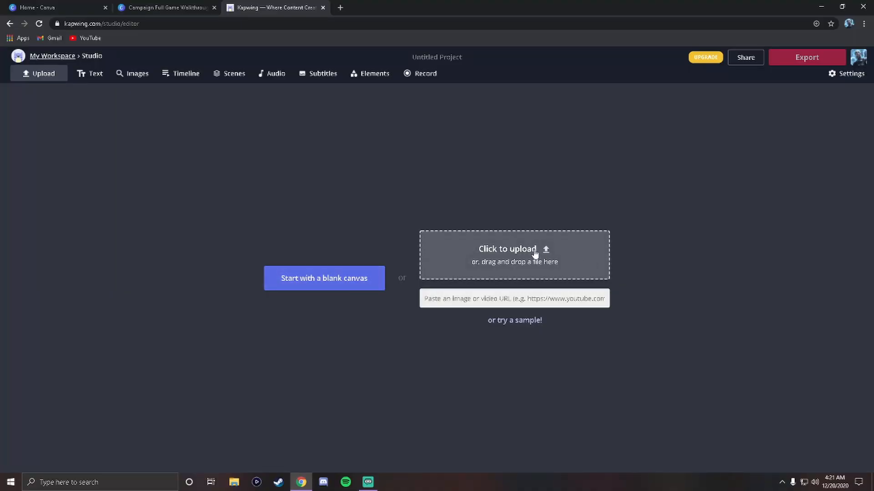
{"action": "left_click", "coordinate": [535, 250]}
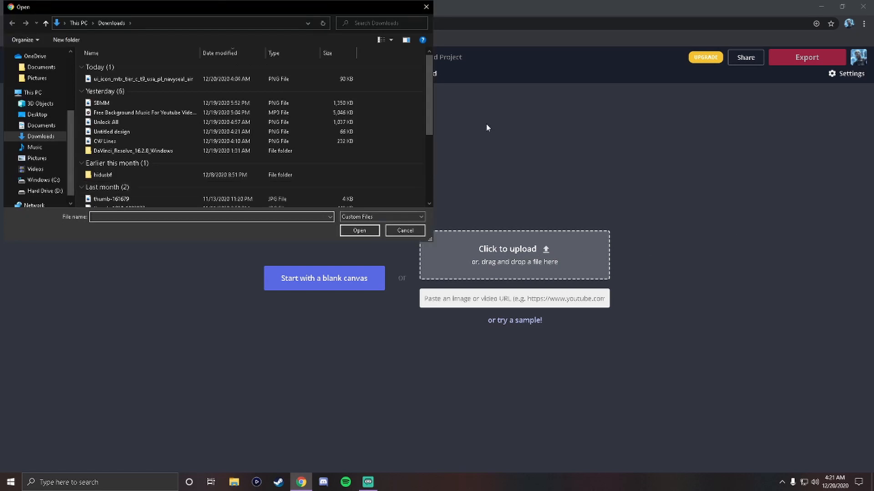
{"action": "scroll", "coordinate": [37, 156], "scroll_direction": "down", "scroll_amount": 1}
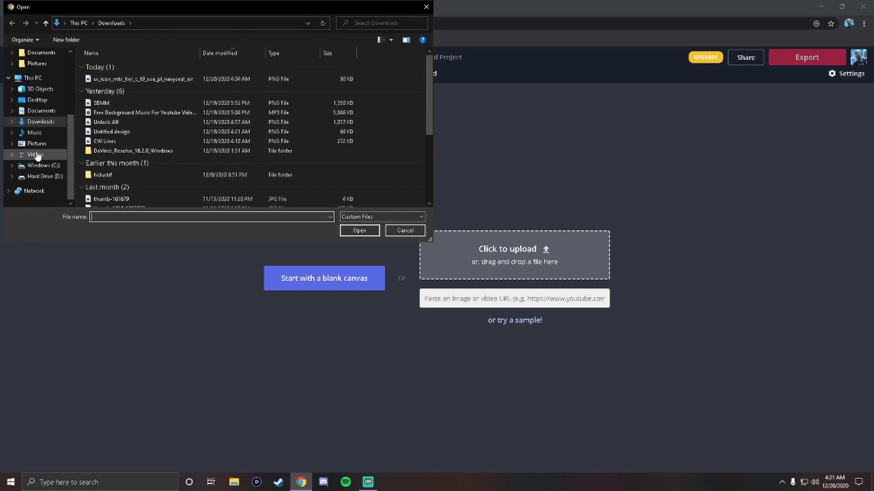
{"action": "left_click", "coordinate": [40, 176]}
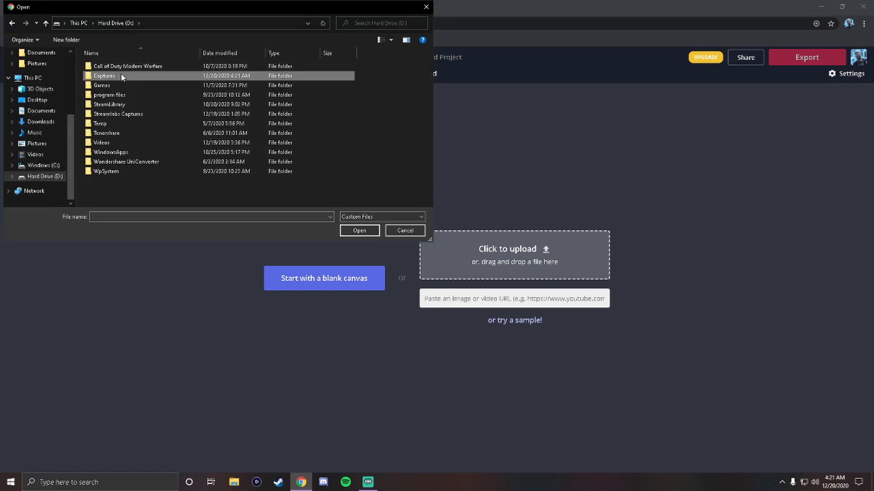
{"action": "double_click", "coordinate": [119, 75]}
{"action": "double_click", "coordinate": [106, 76]}
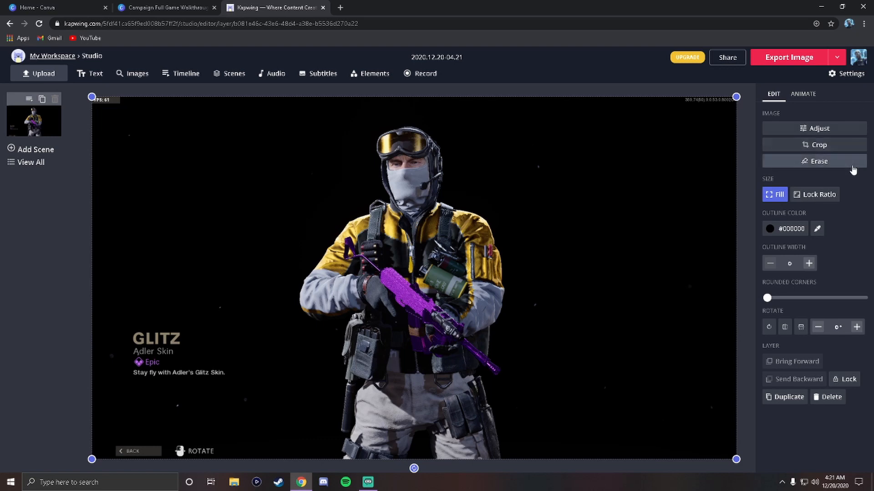
Remove the black background around the soldier in the image eraser using the Magic Wand at low sensitivity
{"action": "left_click", "coordinate": [825, 161]}
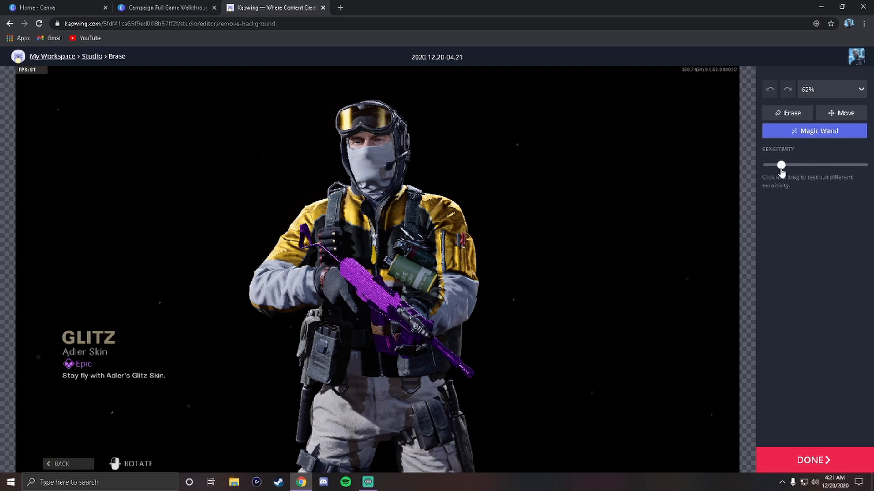
{"action": "left_click_drag", "start_coordinate": [781, 169], "coordinate": [857, 169]}
{"action": "left_click_drag", "start_coordinate": [854, 166], "coordinate": [773, 166]}
{"action": "scroll", "coordinate": [378, 269], "scroll_direction": "up", "scroll_amount": 1}
{"action": "scroll", "coordinate": [378, 269], "scroll_direction": "down", "scroll_amount": 1}
{"action": "left_click", "coordinate": [587, 209]}
{"action": "key", "text": "Delete"}
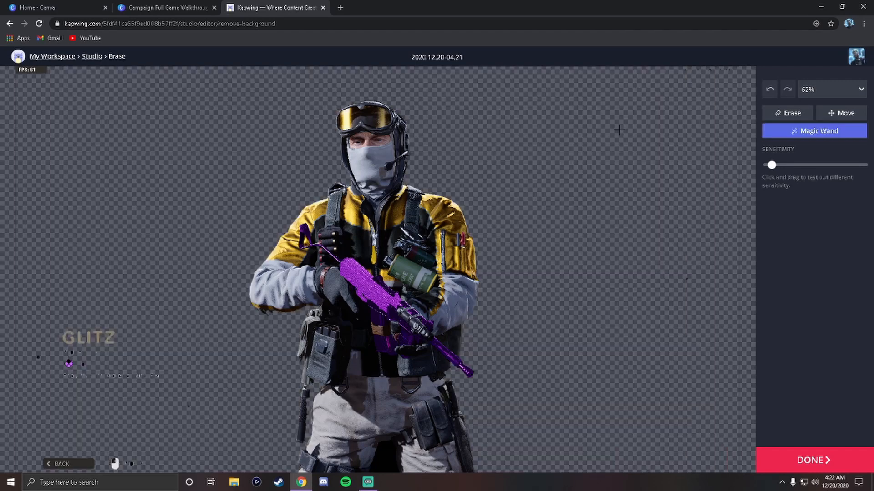
Inspect the cut-out for leftovers and remove the letter L of the GLITZ caption with the Magic Wand
{"action": "scroll", "coordinate": [631, 209], "scroll_direction": "down", "scroll_amount": 1}
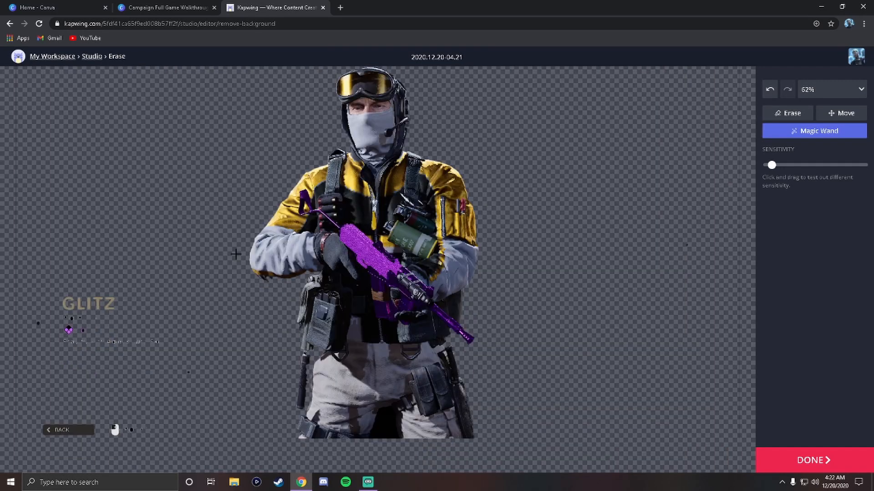
{"action": "scroll", "coordinate": [418, 198], "scroll_direction": "up", "scroll_amount": 2}
{"action": "scroll", "coordinate": [481, 140], "scroll_direction": "down", "scroll_amount": 5}
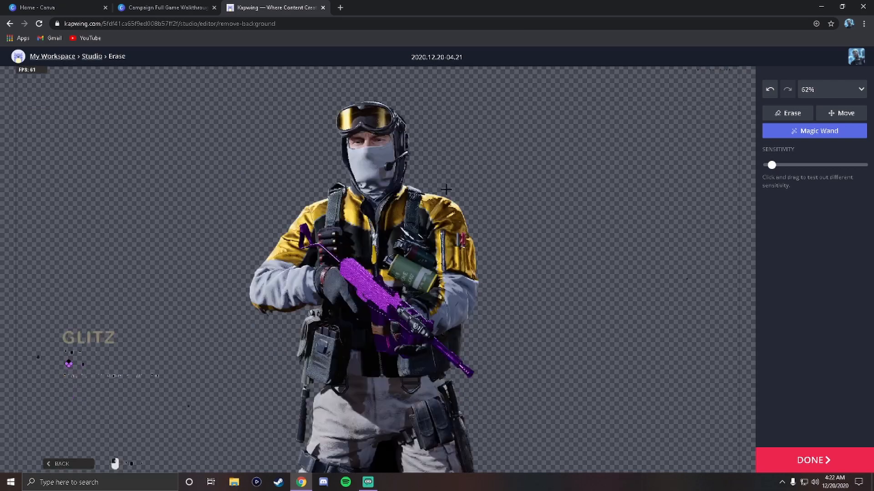
{"action": "scroll", "coordinate": [540, 250], "scroll_direction": "up", "scroll_amount": 4}
{"action": "scroll", "coordinate": [541, 250], "scroll_direction": "up", "scroll_amount": 2}
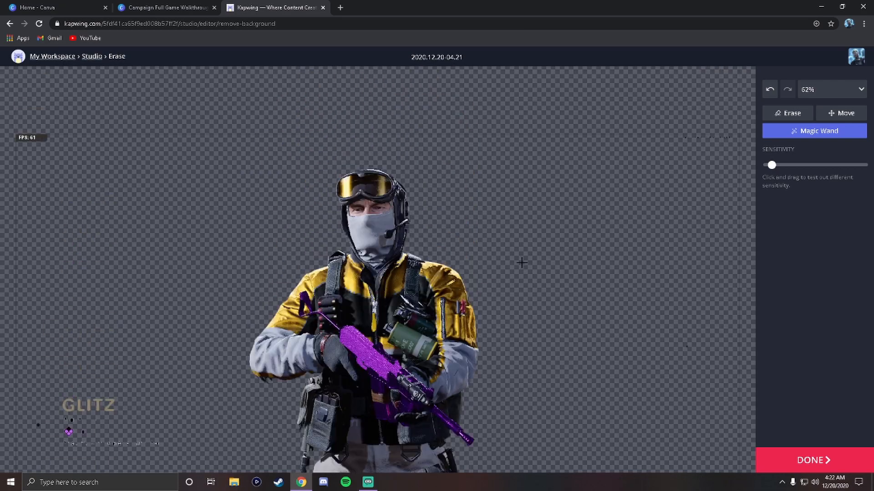
{"action": "scroll", "coordinate": [347, 252], "scroll_direction": "down", "scroll_amount": 1}
{"action": "scroll", "coordinate": [76, 400], "scroll_direction": "down", "scroll_amount": 1}
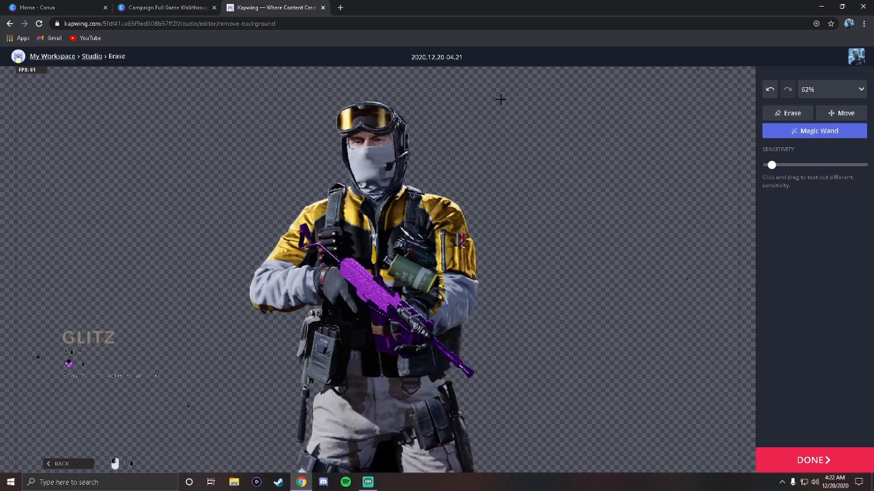
{"action": "scroll", "coordinate": [101, 318], "scroll_direction": "down", "scroll_amount": 3}
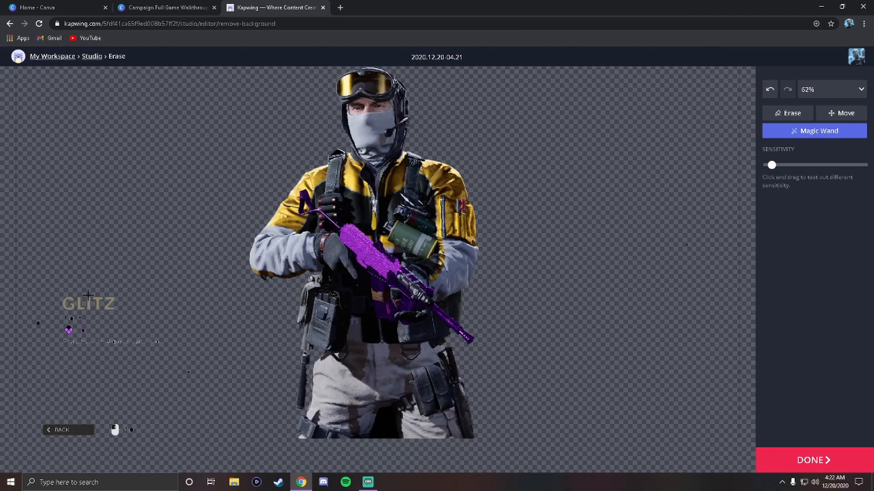
{"action": "scroll", "coordinate": [89, 389], "scroll_direction": "up", "scroll_amount": 7}
{"action": "scroll", "coordinate": [687, 175], "scroll_direction": "down", "scroll_amount": 4}
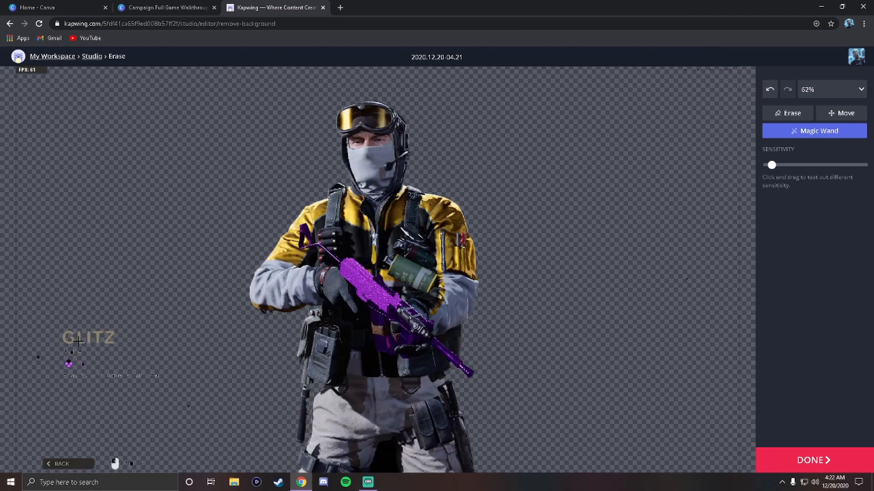
{"action": "left_click", "coordinate": [78, 341]}
{"action": "key", "text": "Delete"}
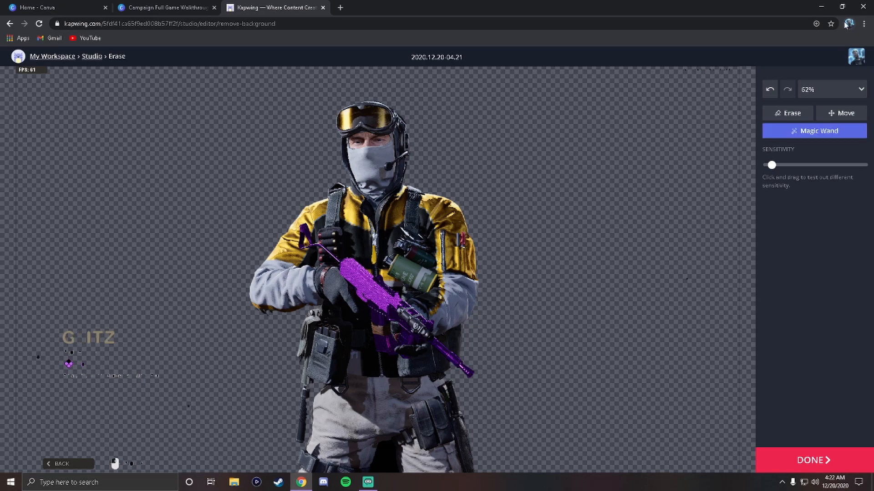
Erase the leftover captions, FPS label and stray specks around the soldier at 33% zoom with eraser size 145
{"action": "left_click", "coordinate": [791, 113]}
{"action": "scroll", "coordinate": [364, 273], "scroll_direction": "up", "scroll_amount": 2}
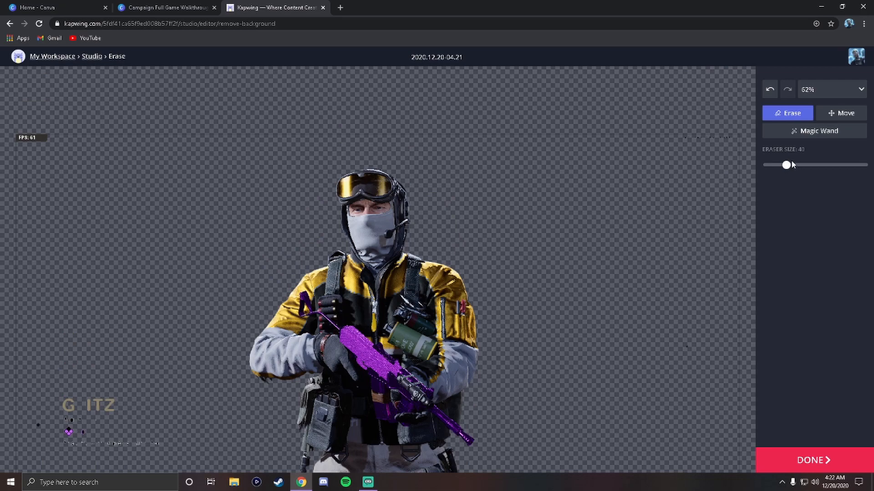
{"action": "left_click_drag", "start_coordinate": [792, 165], "coordinate": [836, 165]}
{"action": "left_click", "coordinate": [841, 93]}
{"action": "left_click", "coordinate": [824, 130]}
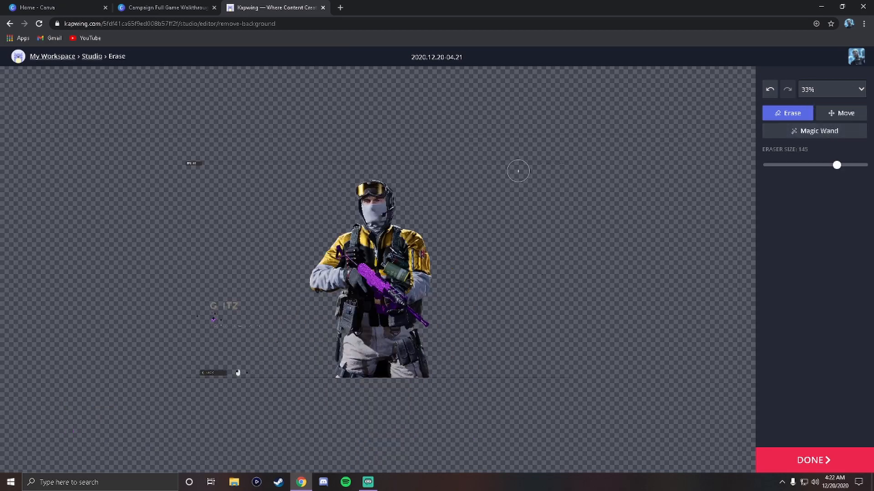
{"action": "left_click_drag", "start_coordinate": [173, 161], "coordinate": [198, 163]}
{"action": "mouse_move", "coordinate": [356, 157]}
{"action": "left_mouse_down"}
{"action": "mouse_move", "coordinate": [485, 154]}
{"action": "mouse_move", "coordinate": [509, 162]}
{"action": "mouse_move", "coordinate": [603, 149]}
{"action": "left_mouse_up"}
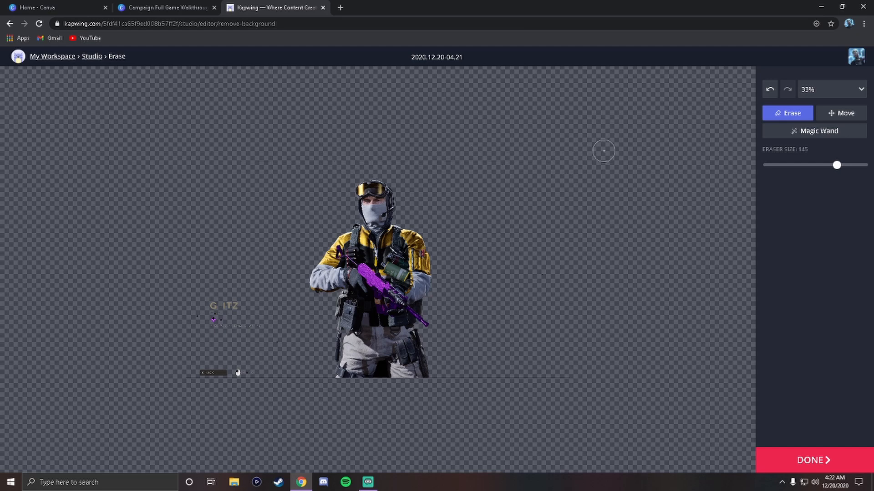
{"action": "mouse_move", "coordinate": [575, 289]}
{"action": "left_mouse_down"}
{"action": "mouse_move", "coordinate": [544, 392]}
{"action": "mouse_move", "coordinate": [531, 402]}
{"action": "mouse_move", "coordinate": [526, 365]}
{"action": "mouse_move", "coordinate": [509, 368]}
{"action": "mouse_move", "coordinate": [472, 399]}
{"action": "mouse_move", "coordinate": [472, 383]}
{"action": "mouse_move", "coordinate": [461, 403]}
{"action": "mouse_move", "coordinate": [444, 385]}
{"action": "left_mouse_up"}
{"action": "mouse_move", "coordinate": [299, 376]}
{"action": "left_mouse_down"}
{"action": "mouse_move", "coordinate": [317, 377]}
{"action": "mouse_move", "coordinate": [249, 378]}
{"action": "left_mouse_up"}
{"action": "mouse_move", "coordinate": [233, 332]}
{"action": "left_mouse_down"}
{"action": "mouse_move", "coordinate": [200, 326]}
{"action": "mouse_move", "coordinate": [185, 409]}
{"action": "mouse_move", "coordinate": [209, 377]}
{"action": "mouse_move", "coordinate": [209, 301]}
{"action": "mouse_move", "coordinate": [219, 315]}
{"action": "mouse_move", "coordinate": [217, 180]}
{"action": "left_mouse_up"}
Erase the black area between the soldier's legs at 100% zoom with eraser size 25
{"action": "left_click", "coordinate": [831, 87]}
{"action": "left_click", "coordinate": [811, 166]}
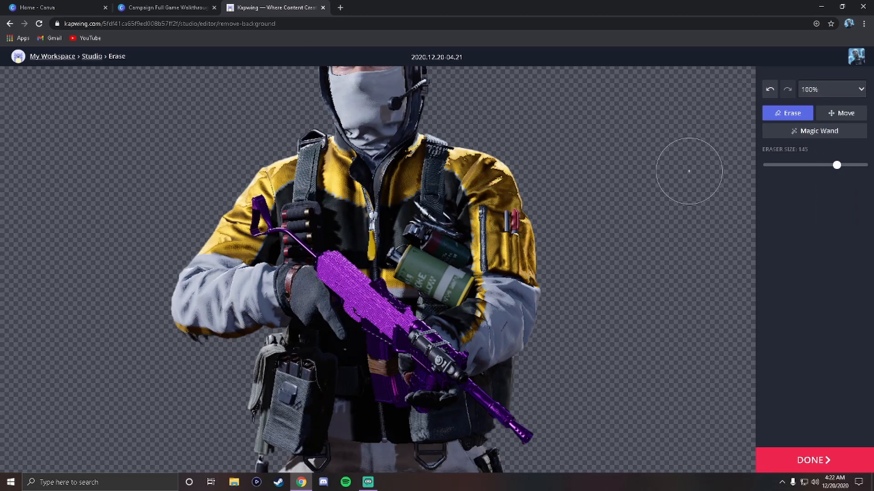
{"action": "left_click_drag", "start_coordinate": [836, 165], "coordinate": [779, 166]}
{"action": "scroll", "coordinate": [537, 179], "scroll_direction": "down", "scroll_amount": 8}
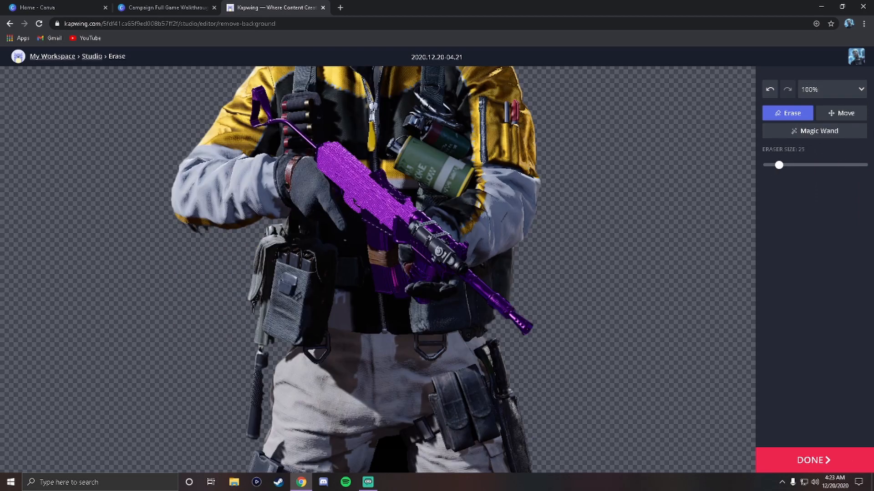
{"action": "scroll", "coordinate": [382, 224], "scroll_direction": "up", "scroll_amount": 1}
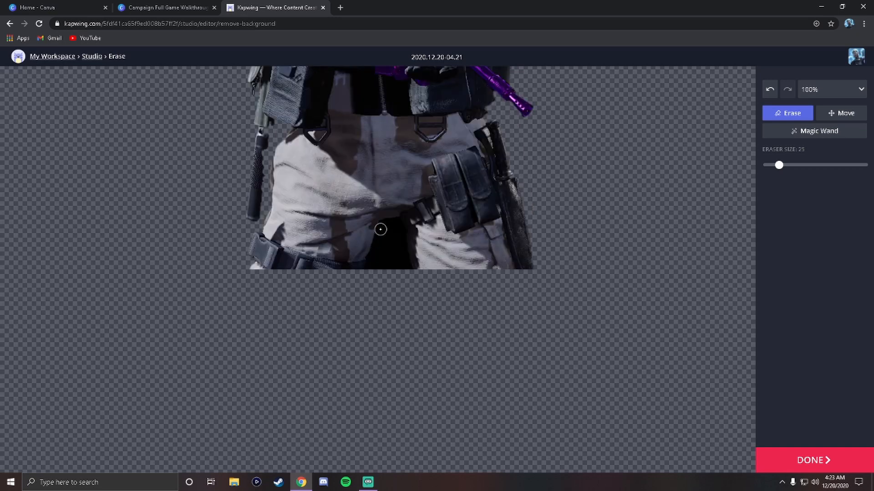
{"action": "left_click_drag", "start_coordinate": [383, 227], "coordinate": [369, 277]}
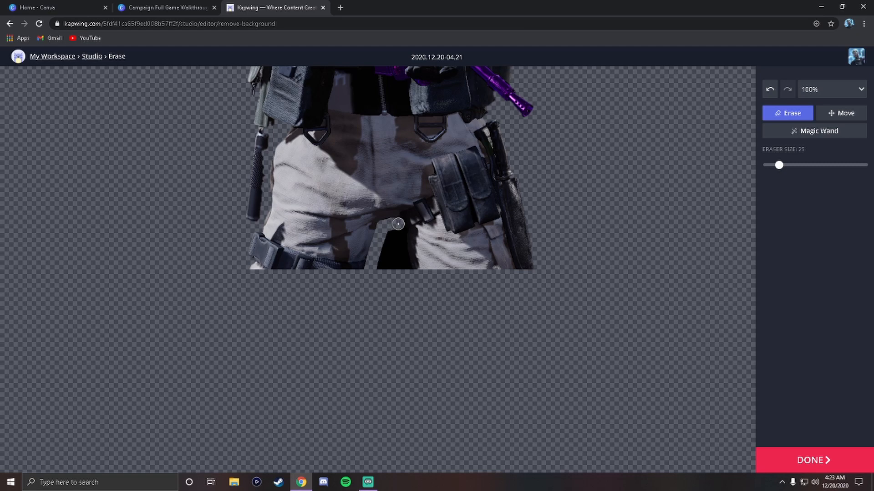
{"action": "left_click_drag", "start_coordinate": [397, 224], "coordinate": [407, 269]}
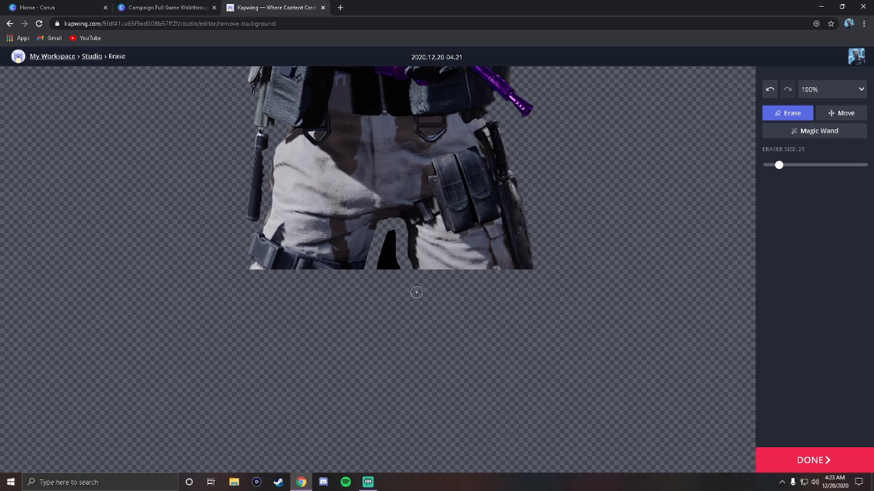
{"action": "mouse_move", "coordinate": [396, 229]}
{"action": "left_mouse_down"}
{"action": "mouse_move", "coordinate": [387, 284]}
{"action": "mouse_move", "coordinate": [382, 272]}
{"action": "left_mouse_up"}
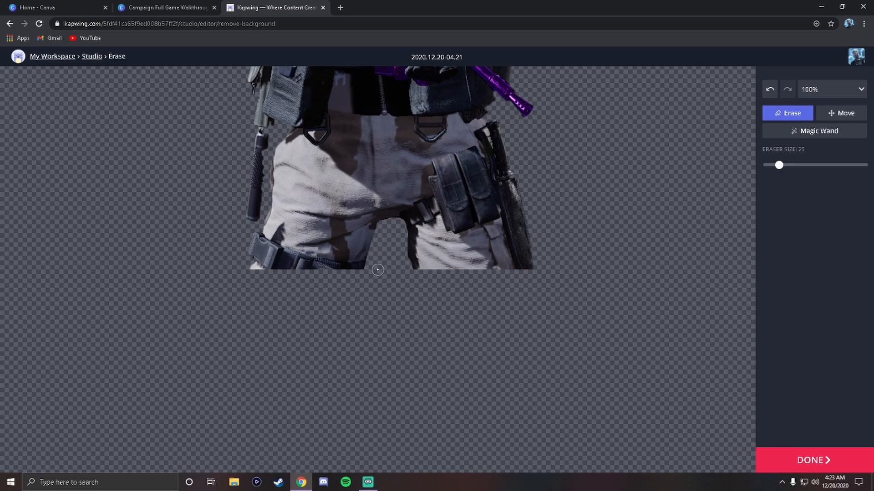
Examine the soldier's cut-out edges from head to legs at 100% and 62% zoom, and apply the erasing to the project
{"action": "scroll", "coordinate": [377, 270], "scroll_direction": "up", "scroll_amount": 5}
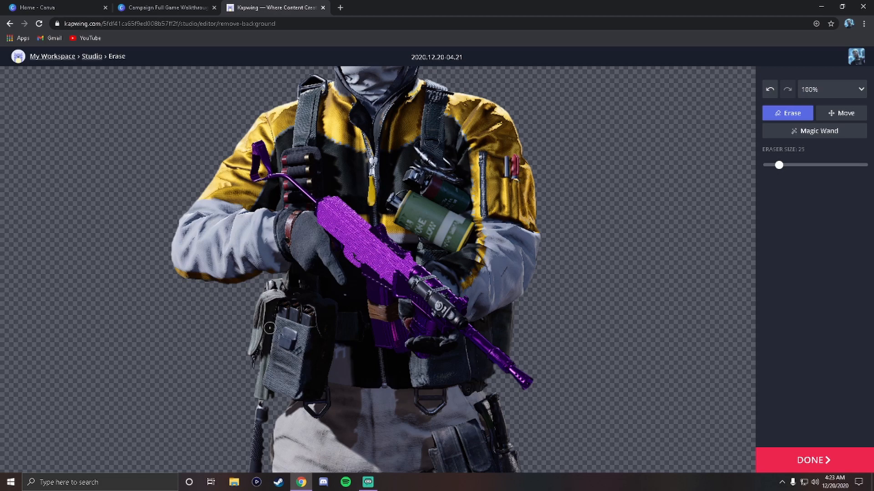
{"action": "scroll", "coordinate": [270, 327], "scroll_direction": "up", "scroll_amount": 3}
{"action": "scroll", "coordinate": [441, 221], "scroll_direction": "up", "scroll_amount": 3}
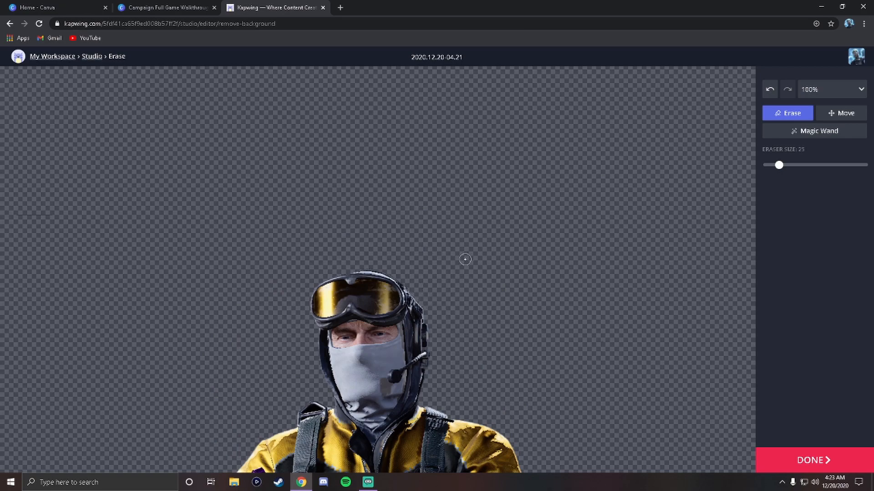
{"action": "scroll", "coordinate": [494, 260], "scroll_direction": "down", "scroll_amount": 3}
{"action": "scroll", "coordinate": [486, 221], "scroll_direction": "down", "scroll_amount": 1}
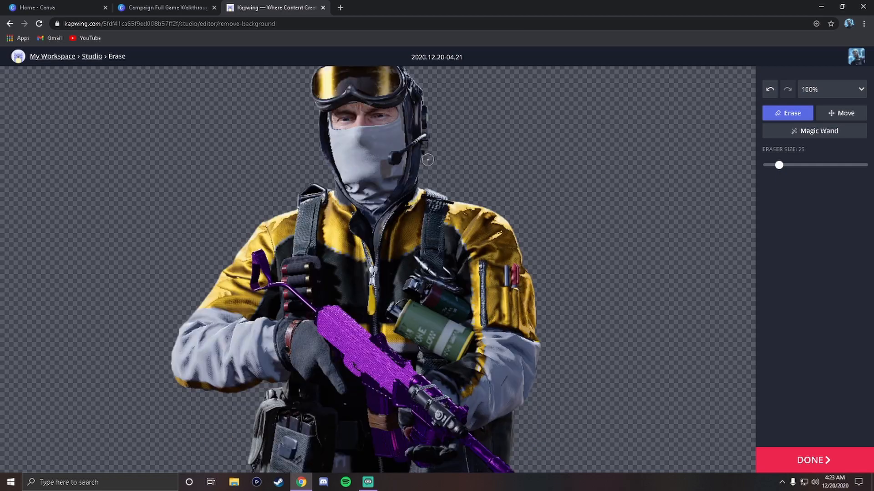
{"action": "scroll", "coordinate": [551, 205], "scroll_direction": "down", "scroll_amount": 3}
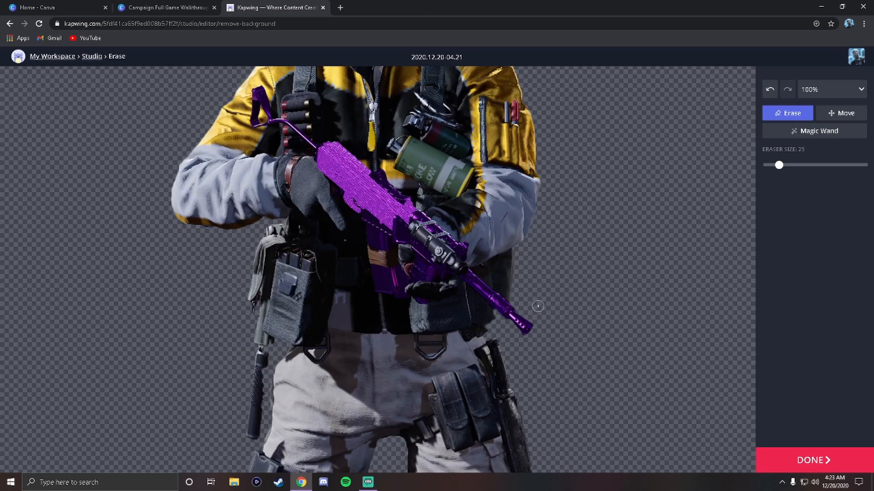
{"action": "scroll", "coordinate": [524, 305], "scroll_direction": "down", "scroll_amount": 3}
{"action": "scroll", "coordinate": [445, 256], "scroll_direction": "up", "scroll_amount": 6}
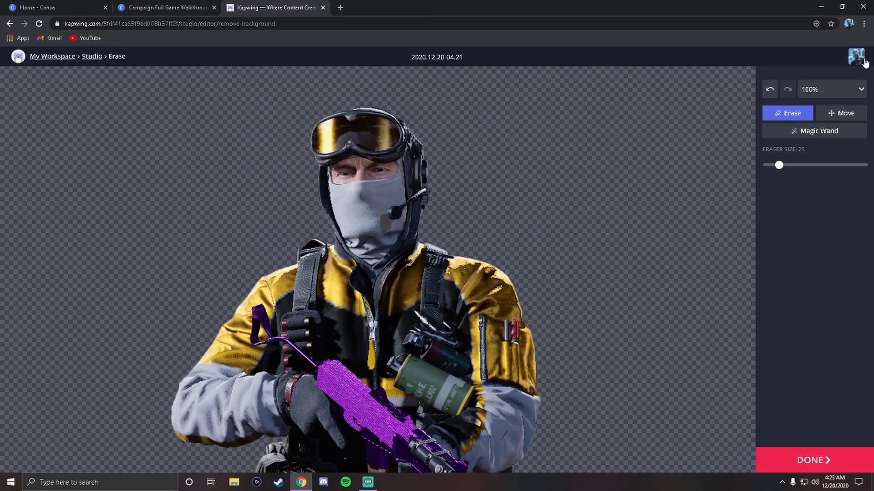
{"action": "left_click", "coordinate": [842, 88]}
{"action": "left_click", "coordinate": [819, 147]}
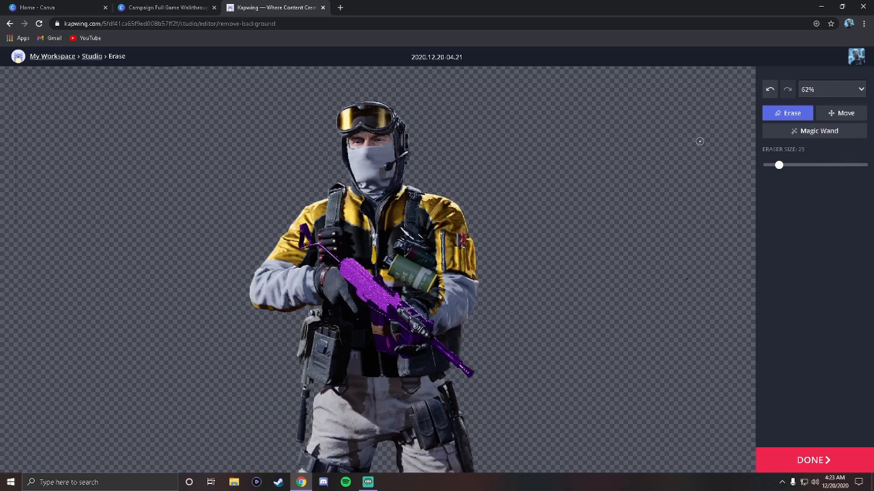
{"action": "scroll", "coordinate": [590, 219], "scroll_direction": "down", "scroll_amount": 4}
{"action": "scroll", "coordinate": [590, 219], "scroll_direction": "up", "scroll_amount": 2}
{"action": "scroll", "coordinate": [394, 284], "scroll_direction": "up", "scroll_amount": 4}
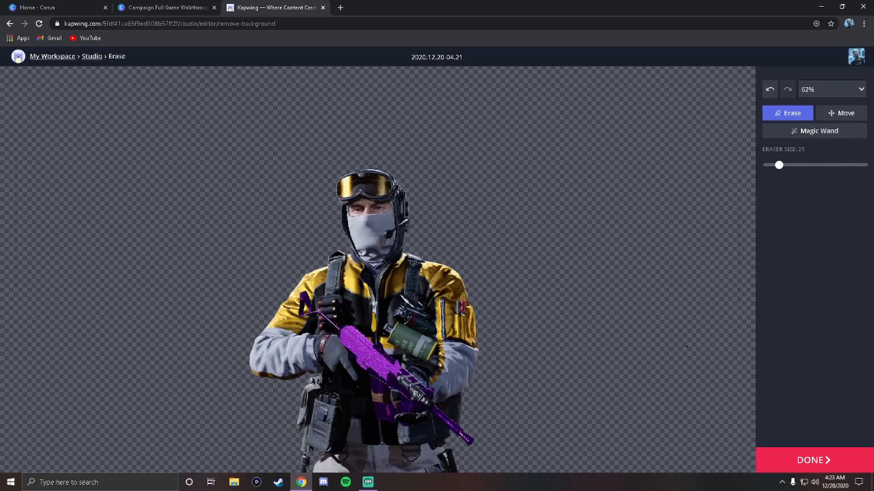
{"action": "left_click", "coordinate": [789, 460]}
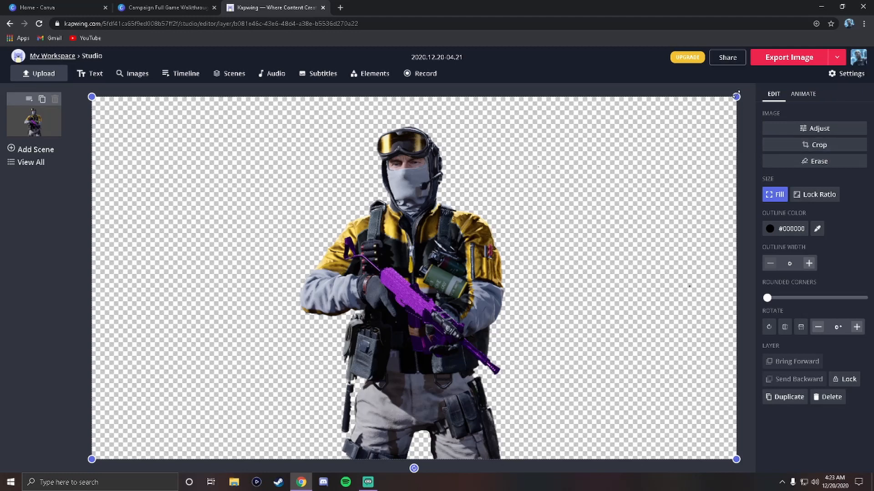
Shrink the soldier image on the canvas and enlarge it back to about the full canvas size
{"action": "left_click_drag", "start_coordinate": [736, 97], "coordinate": [494, 212]}
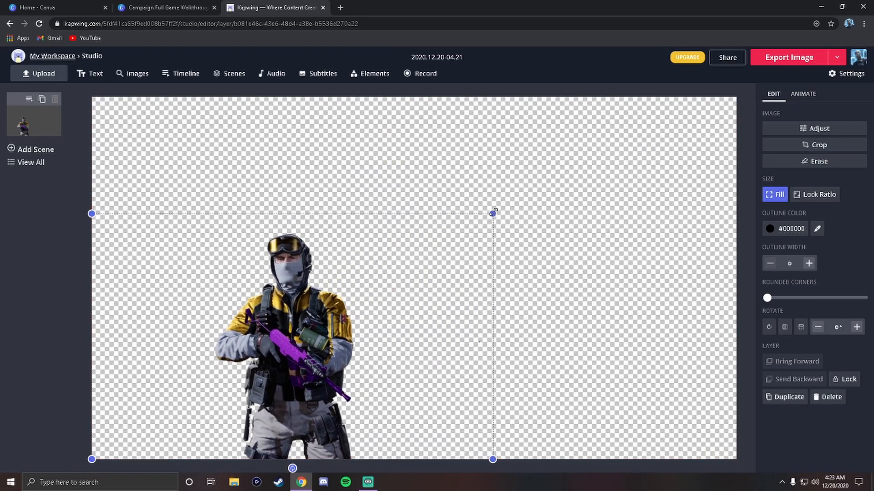
{"action": "left_click", "coordinate": [597, 164]}
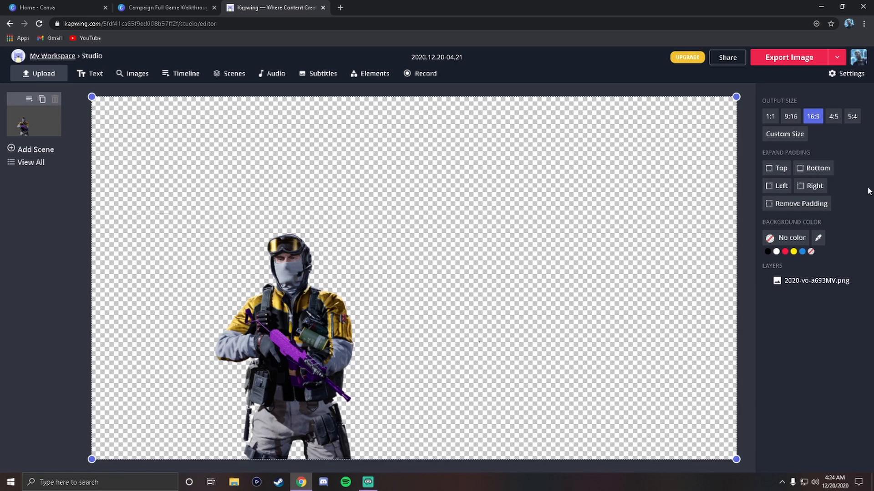
{"action": "left_click", "coordinate": [483, 226]}
{"action": "left_click_drag", "start_coordinate": [493, 214], "coordinate": [731, 99]}
Export the cut-out soldier as an image and download the finished file
{"action": "left_click", "coordinate": [799, 56]}
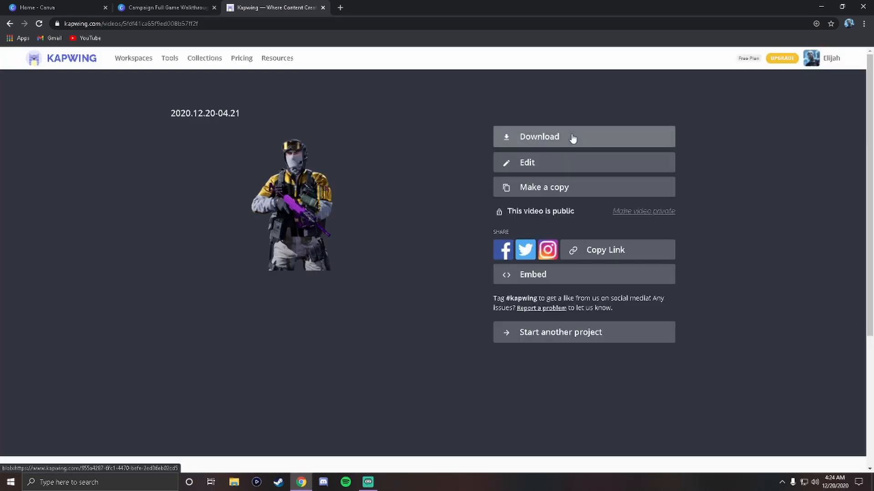
{"action": "left_click", "coordinate": [572, 139]}
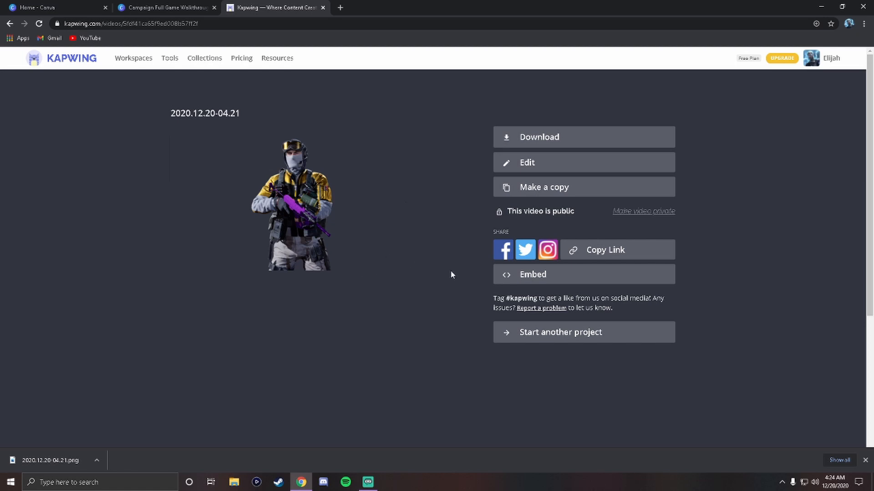
Show the downloaded soldier image in its folder, rename the file as Alder Skin, and close the folder
{"action": "left_click", "coordinate": [95, 459]}
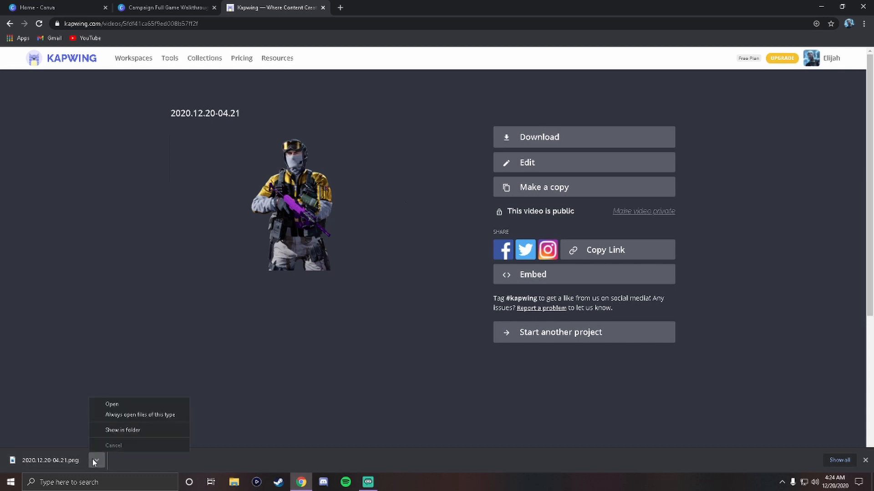
{"action": "left_click", "coordinate": [118, 433]}
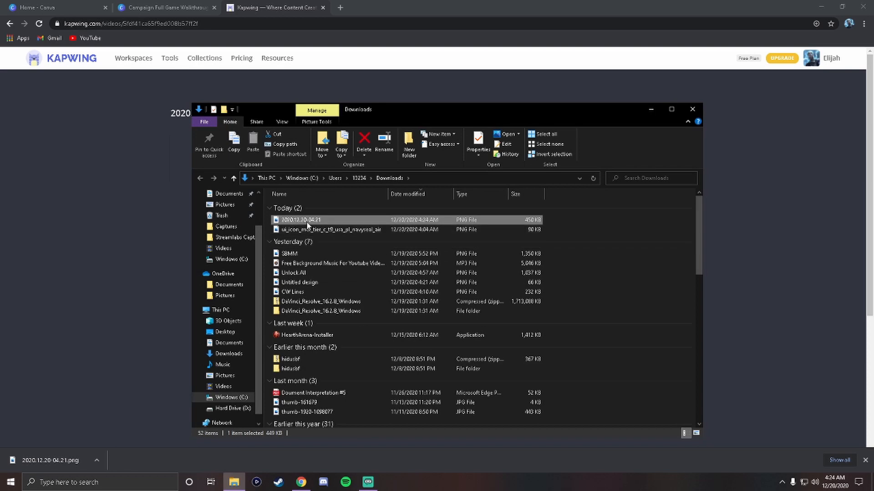
{"action": "right_click", "coordinate": [306, 222]}
{"action": "left_click", "coordinate": [340, 453]}
{"action": "key", "text": "BackSpace"}
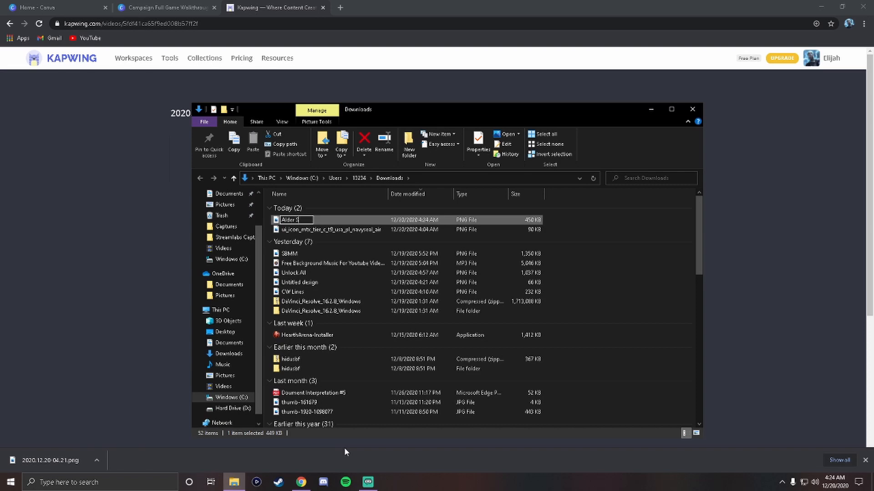
{"action": "key", "text": "Return"}
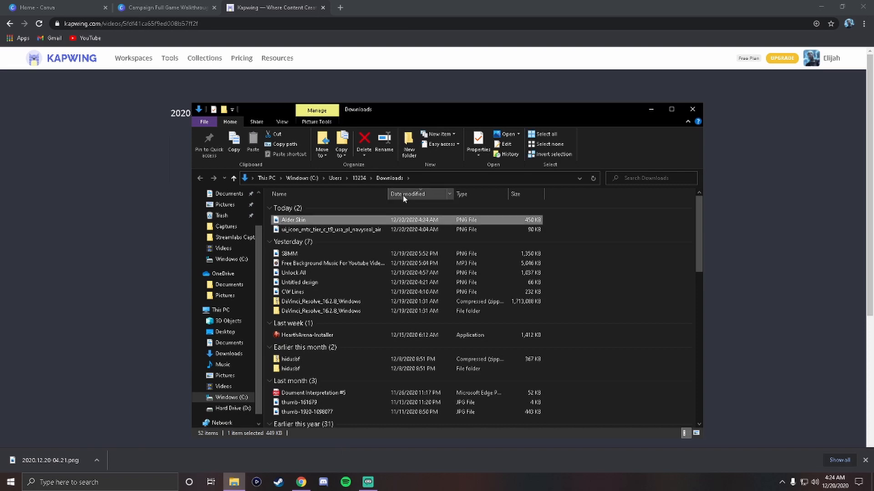
{"action": "left_click", "coordinate": [692, 110]}
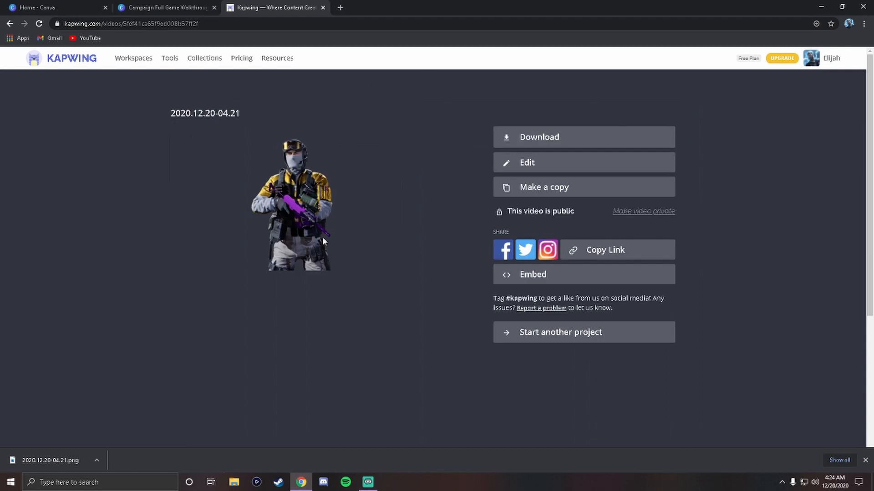
Switch to the Campaign Full Game Walkthrough design in Canva and upload the Alder Skin image from Downloads
{"action": "left_click", "coordinate": [174, 8]}
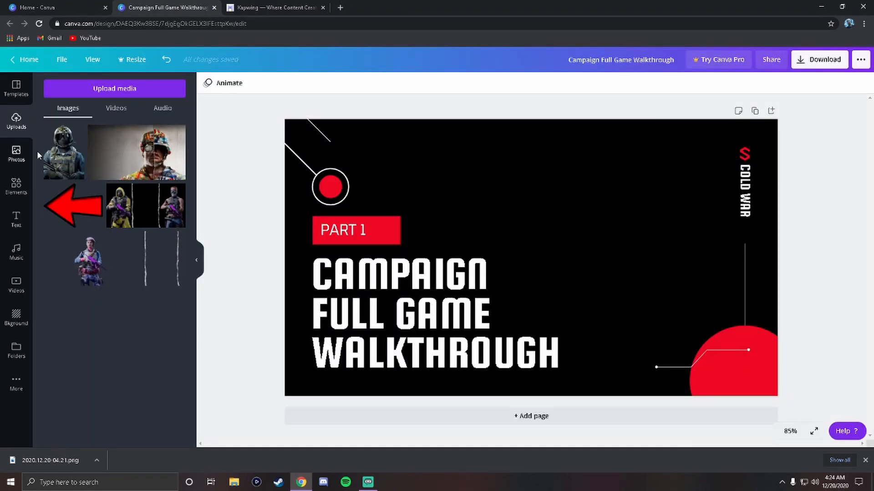
{"action": "left_click", "coordinate": [126, 94]}
{"action": "left_click", "coordinate": [56, 144]}
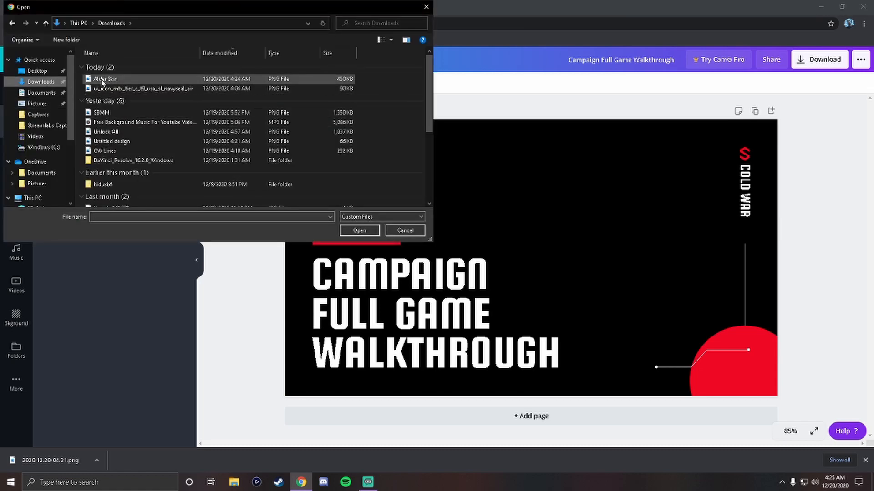
{"action": "double_click", "coordinate": [104, 80]}
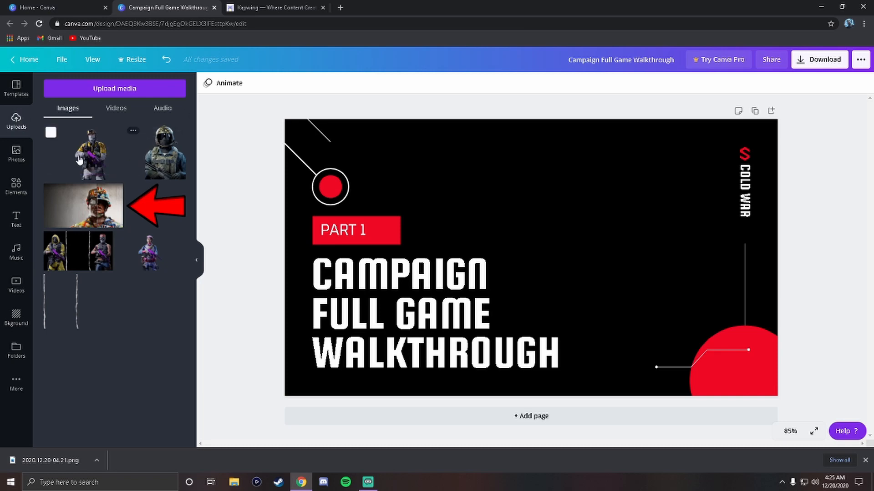
Add the uploaded yellow-jacket soldier cut-out to the page and enlarge it to fill the whole canvas
{"action": "left_click", "coordinate": [80, 159]}
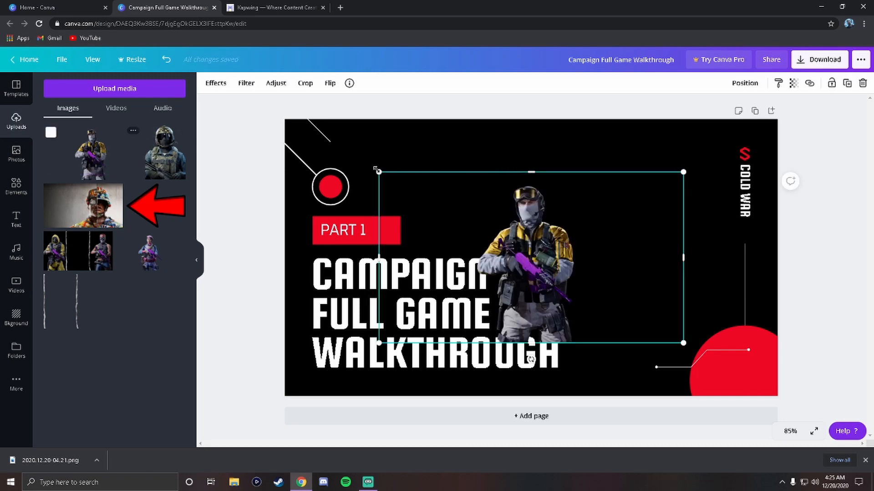
{"action": "left_click_drag", "start_coordinate": [376, 169], "coordinate": [285, 120]}
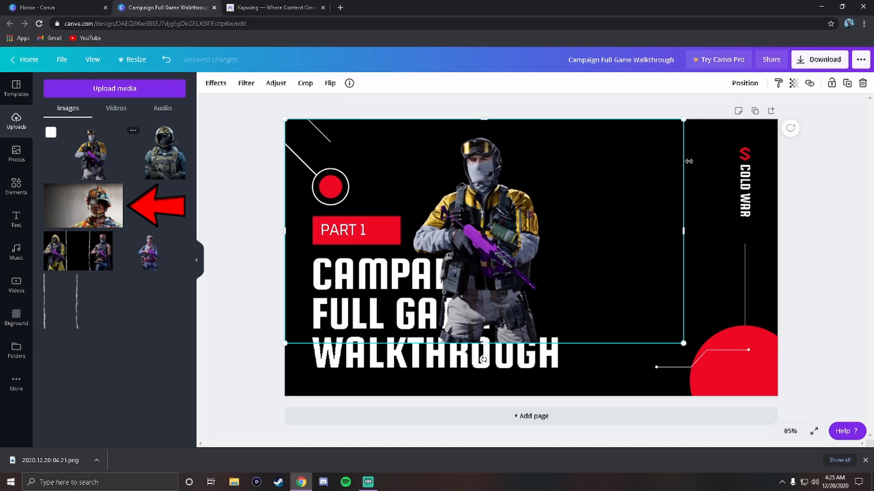
{"action": "left_click_drag", "start_coordinate": [683, 344], "coordinate": [785, 390]}
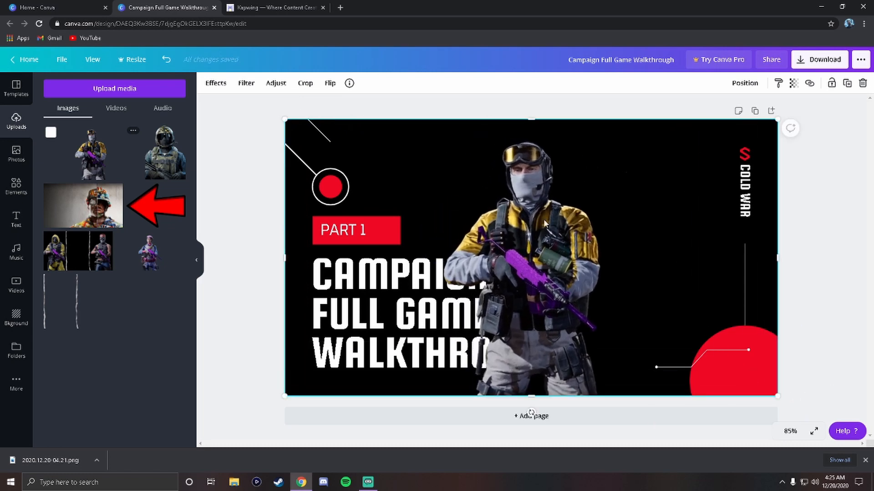
Send the soldier image behind the title text and shift it right, beside the words CAMPAIGN and FULL GAME
{"action": "right_click", "coordinate": [536, 232]}
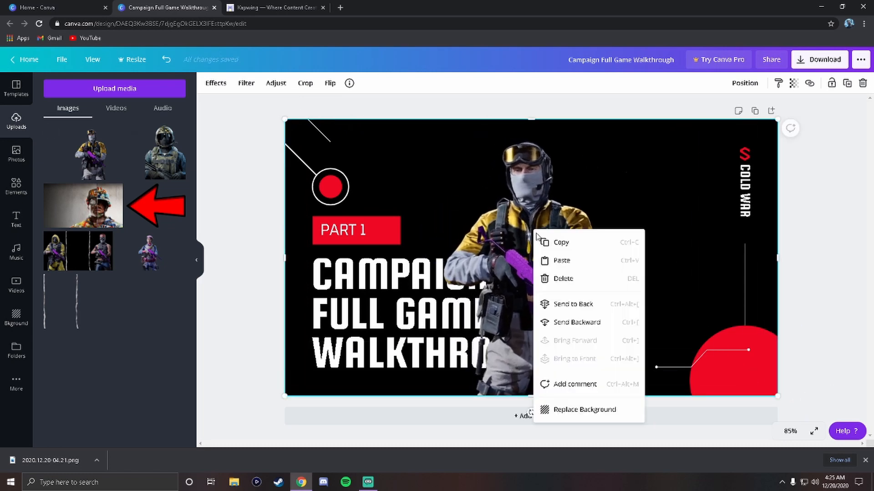
{"action": "left_click", "coordinate": [579, 307]}
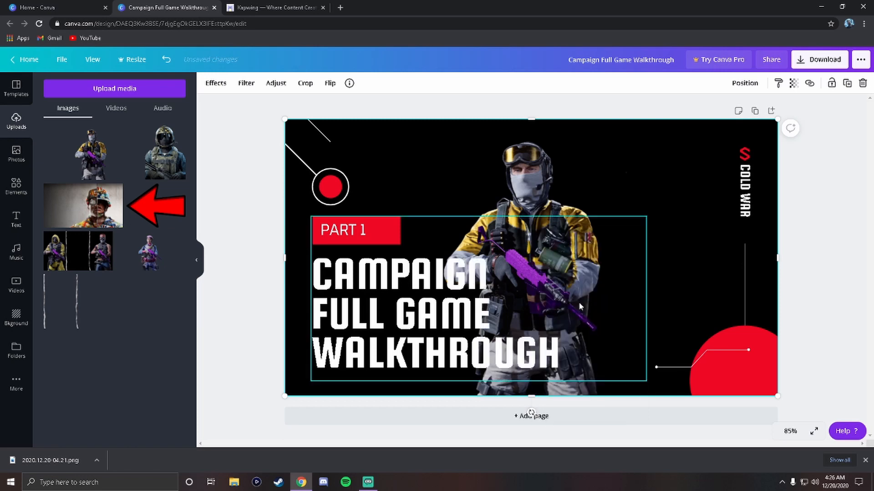
{"action": "left_click_drag", "start_coordinate": [558, 294], "coordinate": [608, 294]}
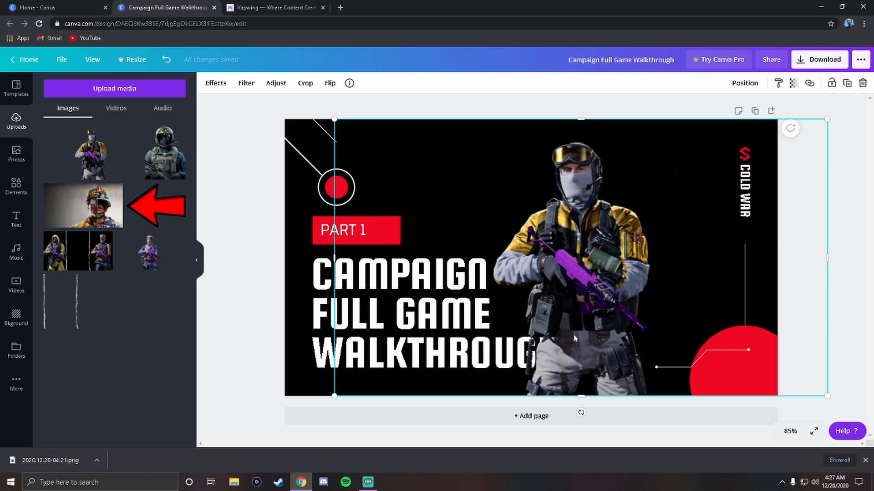
{"action": "right_click", "coordinate": [598, 281]}
{"action": "left_click", "coordinate": [612, 327]}
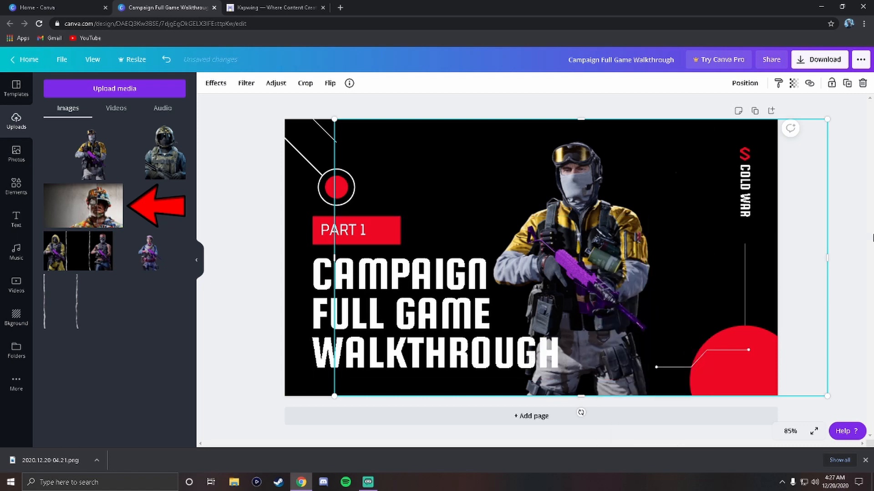
{"action": "left_click", "coordinate": [830, 248]}
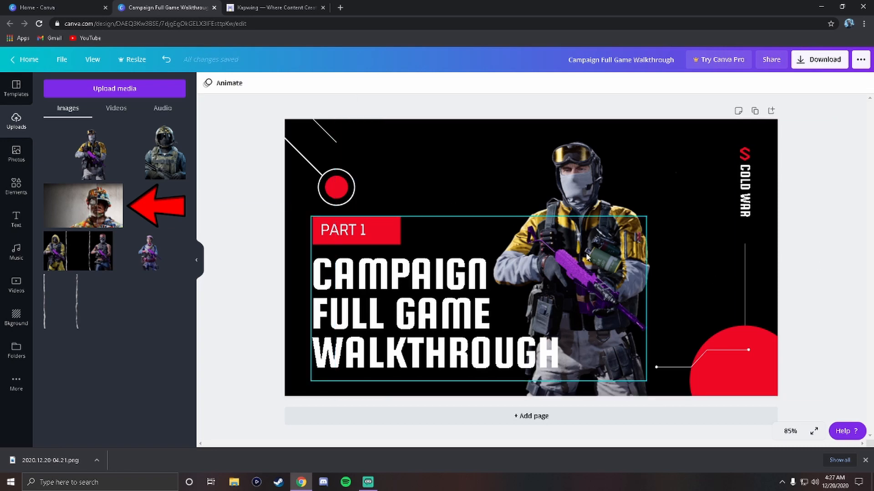
Recolor the PART 1 banner, the small ringed circle and the large corner circle with the gold photo color
{"action": "left_click", "coordinate": [380, 227]}
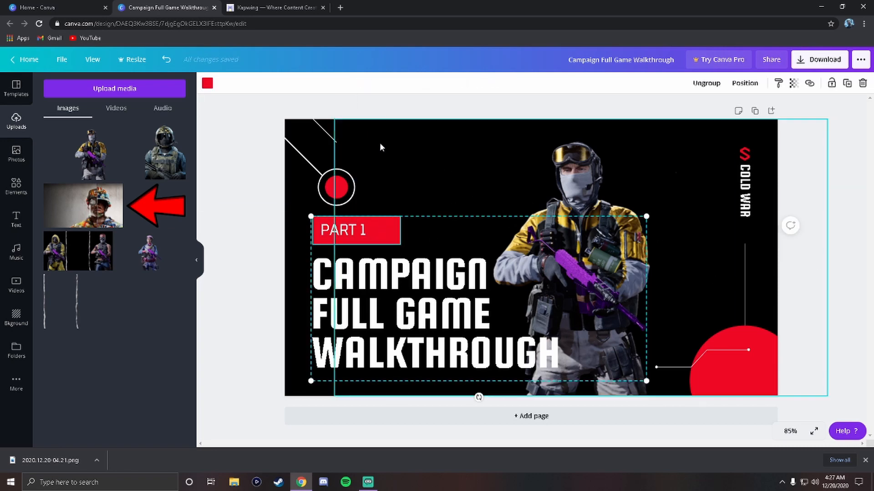
{"action": "left_click", "coordinate": [208, 83]}
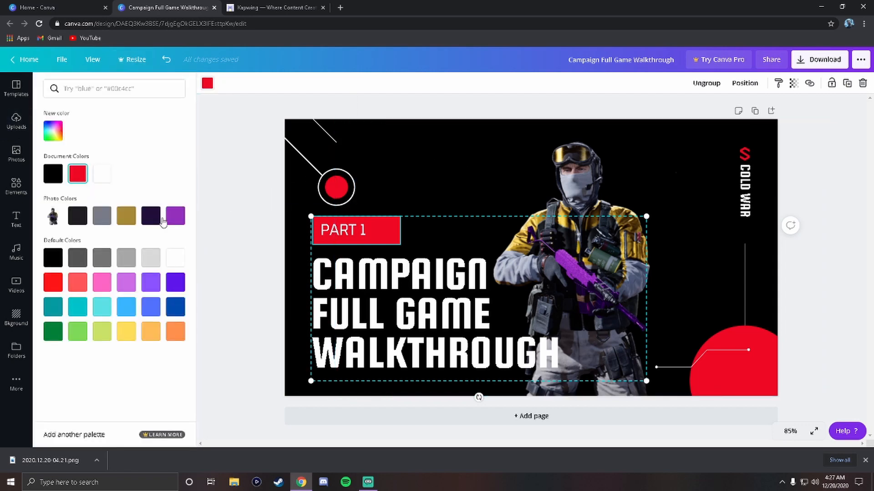
{"action": "left_click", "coordinate": [126, 216]}
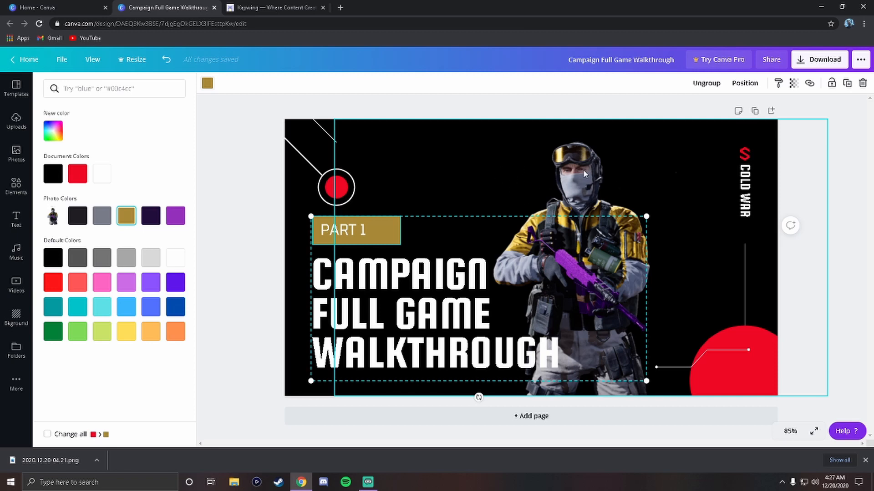
{"action": "left_click", "coordinate": [337, 187]}
{"action": "left_click", "coordinate": [126, 215]}
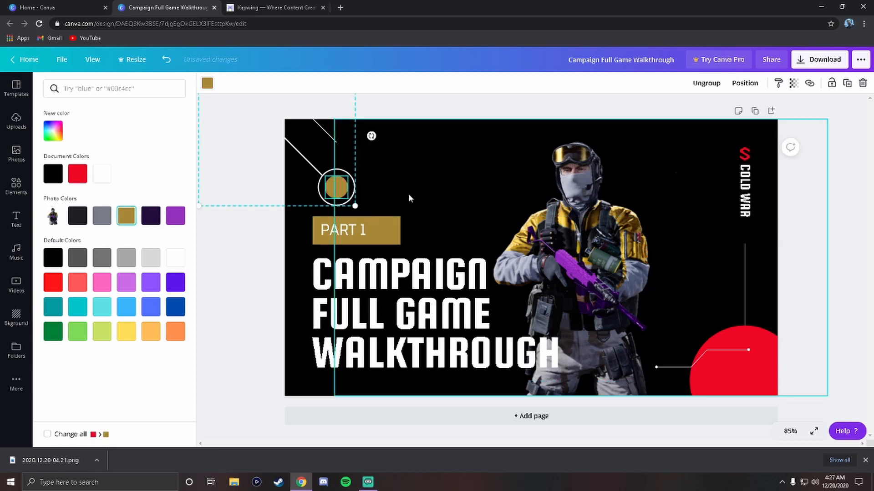
{"action": "left_click", "coordinate": [746, 364]}
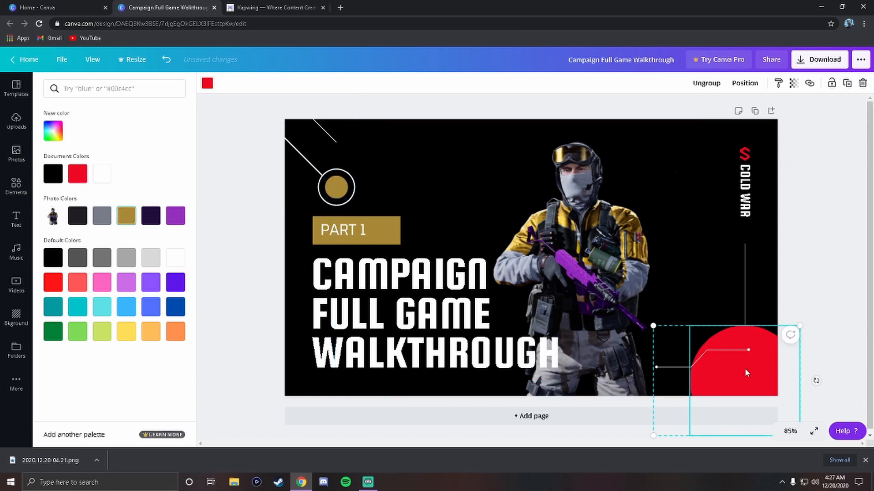
{"action": "left_click", "coordinate": [126, 215]}
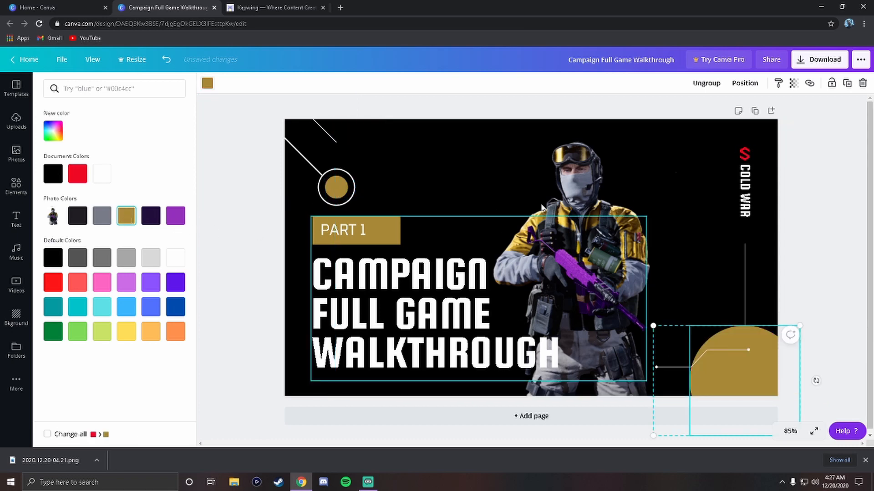
{"action": "left_click", "coordinate": [824, 171]}
Apply the Shadow text effect to the CAMPAIGN FULL GAME WALKTHROUGH title
{"action": "left_click", "coordinate": [643, 168]}
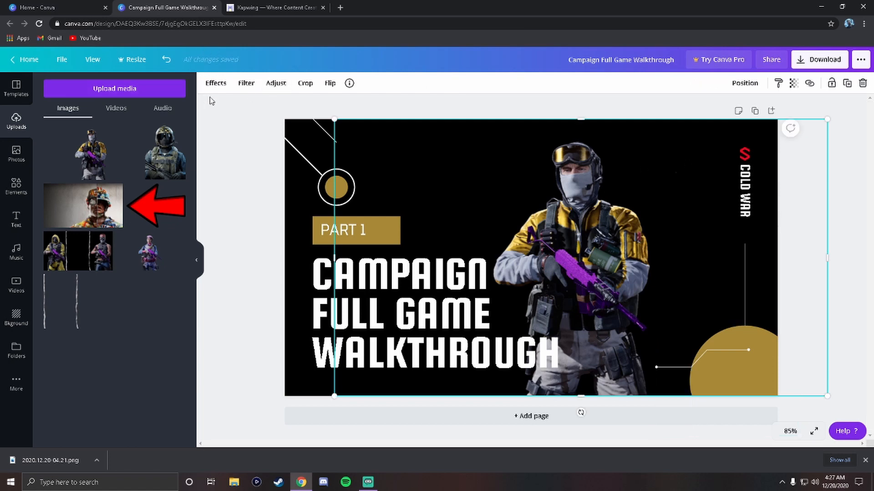
{"action": "left_click", "coordinate": [403, 278]}
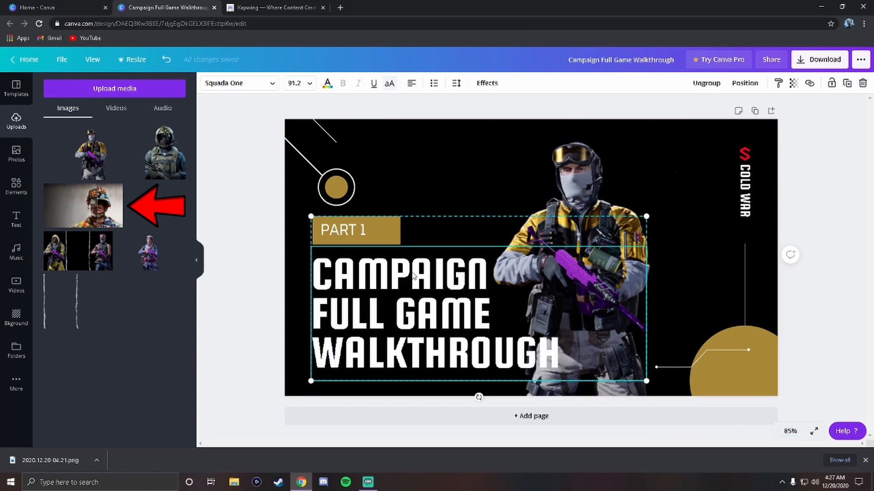
{"action": "left_click", "coordinate": [411, 276]}
{"action": "left_click", "coordinate": [485, 84]}
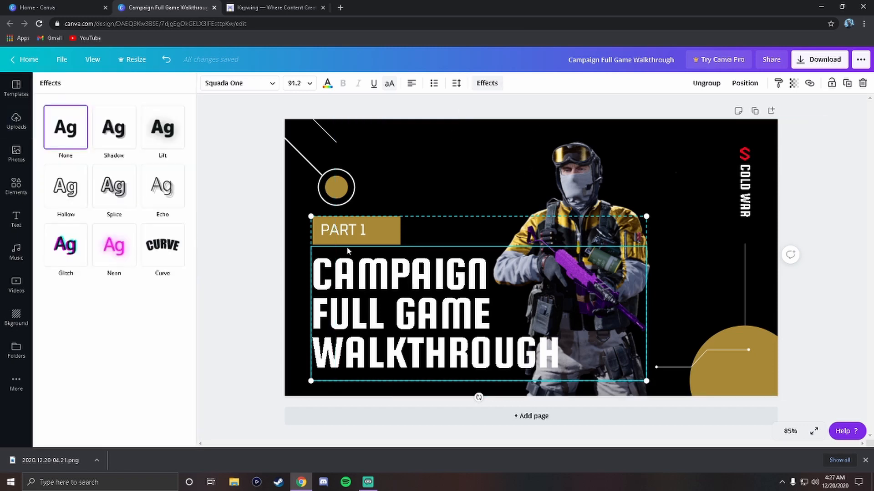
{"action": "left_click", "coordinate": [114, 128]}
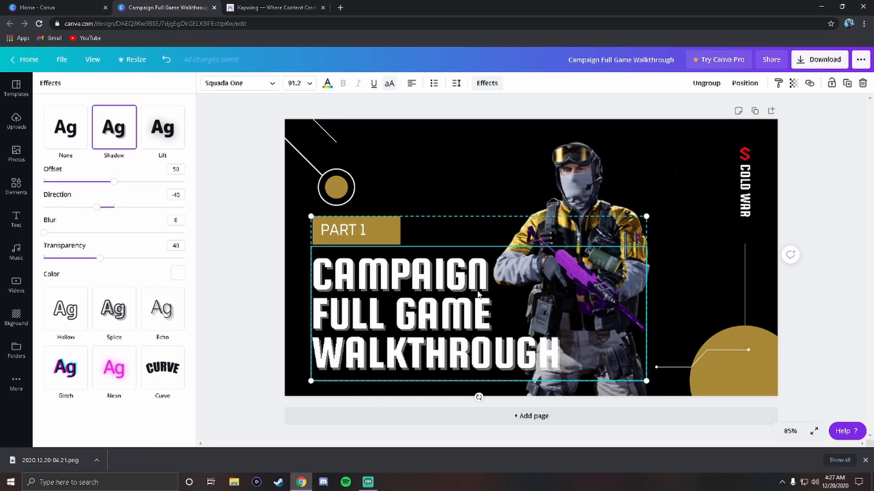
Delete the red S logo above the vertical COLD WAR text
{"action": "left_click", "coordinate": [750, 158]}
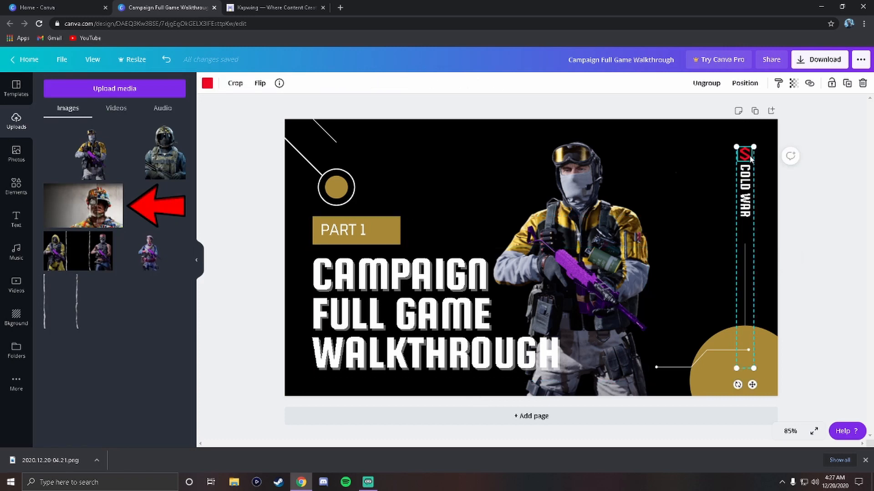
{"action": "right_click", "coordinate": [747, 155]}
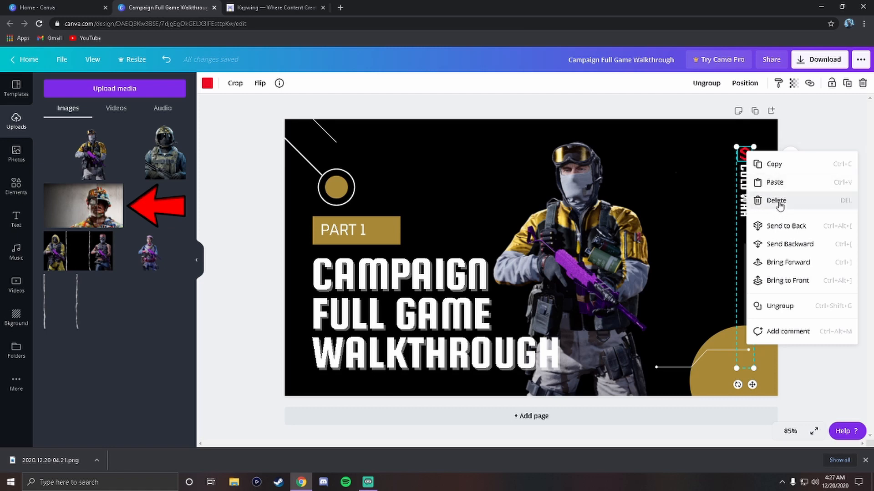
{"action": "left_click", "coordinate": [776, 201]}
{"action": "left_click", "coordinate": [837, 153]}
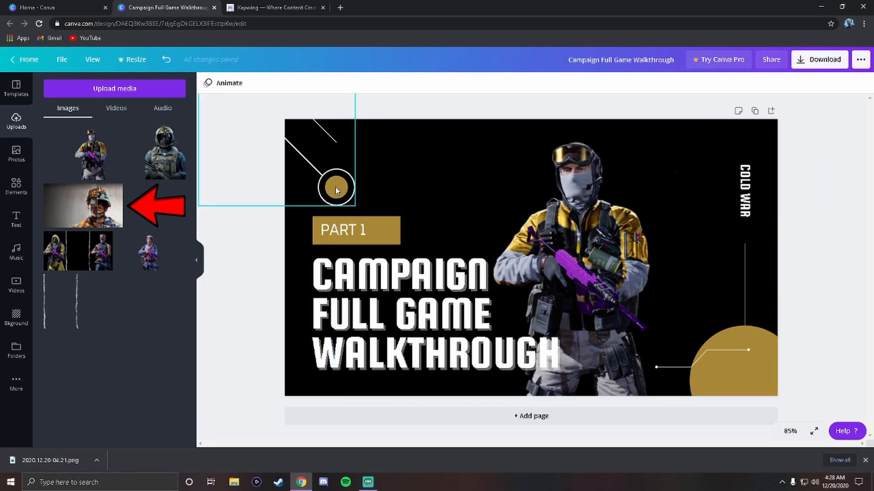
{"action": "left_click", "coordinate": [382, 228]}
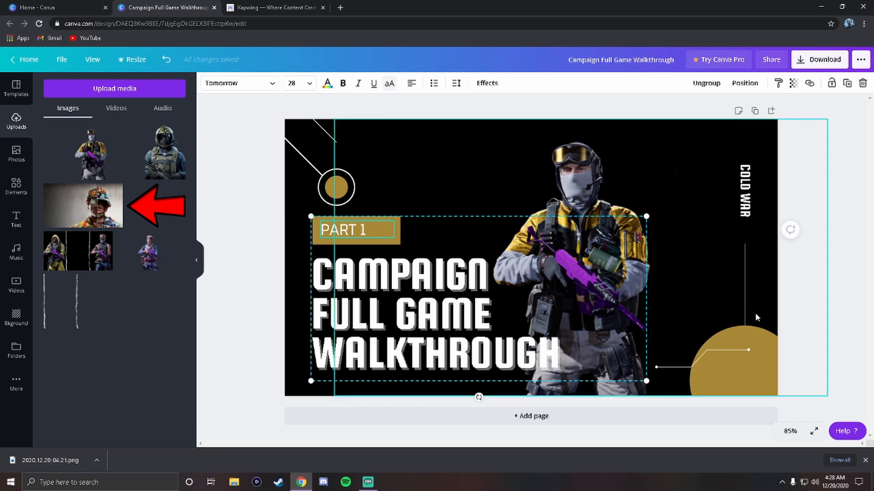
{"action": "left_click", "coordinate": [818, 173]}
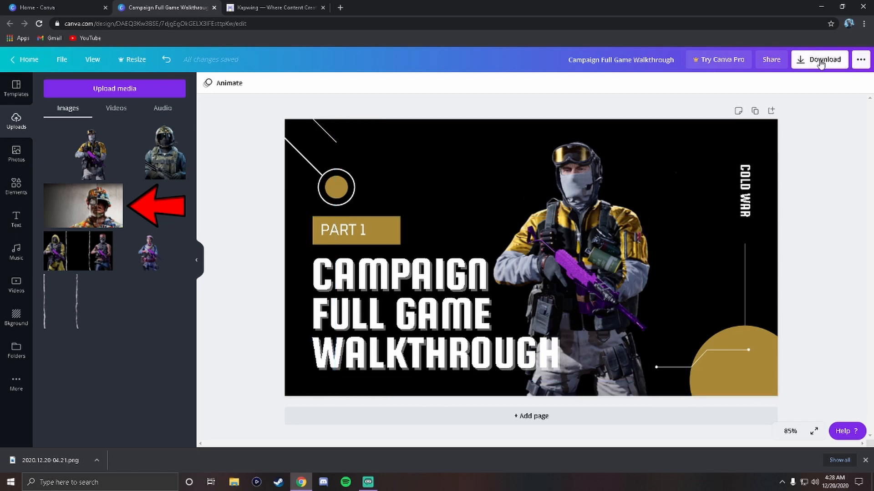
Download the finished thumbnail as a PNG and return to the design
{"action": "left_click", "coordinate": [821, 64]}
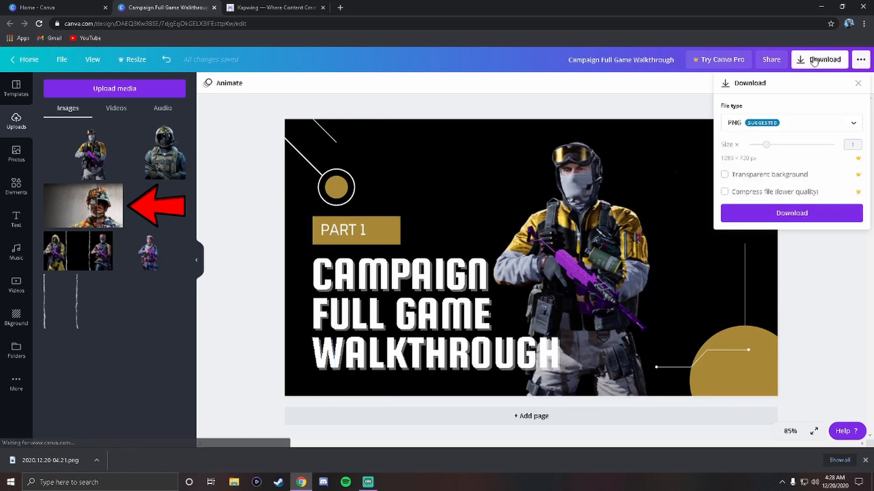
{"action": "left_click", "coordinate": [739, 123]}
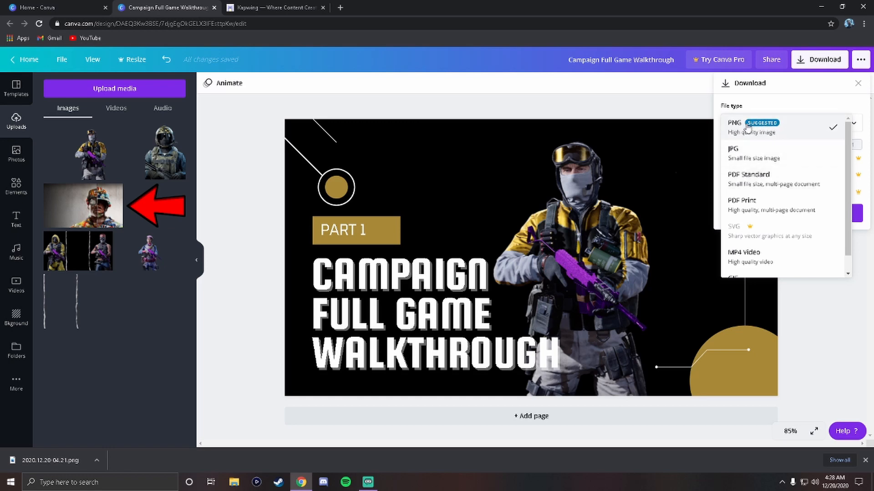
{"action": "left_click", "coordinate": [776, 139]}
{"action": "left_click", "coordinate": [792, 213]}
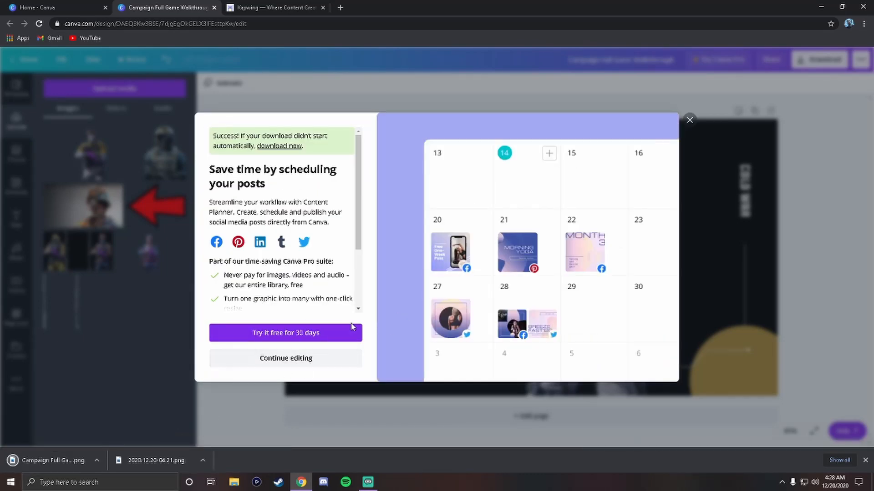
{"action": "left_click", "coordinate": [312, 359]}
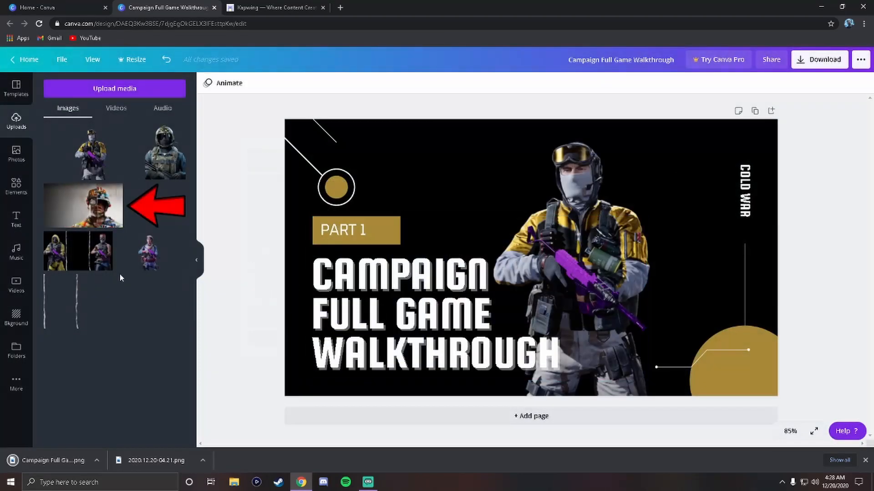
Show the downloaded Campaign Full Game Walkthrough PNG in its Downloads folder and open it in Photos
{"action": "left_click", "coordinate": [94, 459]}
{"action": "left_click", "coordinate": [128, 431]}
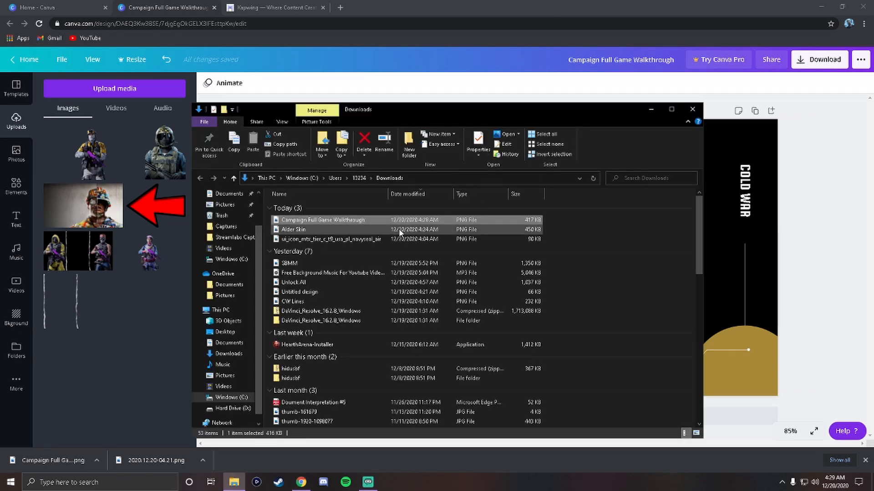
{"action": "double_click", "coordinate": [329, 220]}
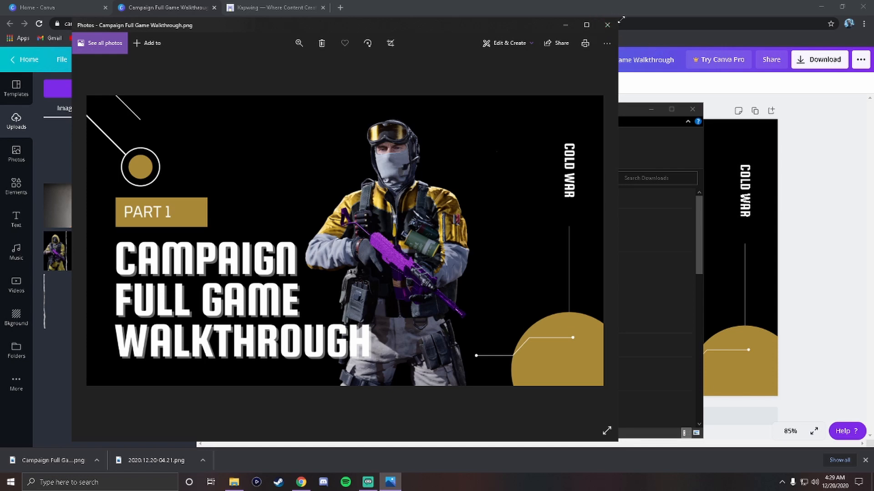
Switch to Kapwing in the browser and go back through the cutout project's pages to the Kapwing Studio start page
{"action": "left_click", "coordinate": [297, 6]}
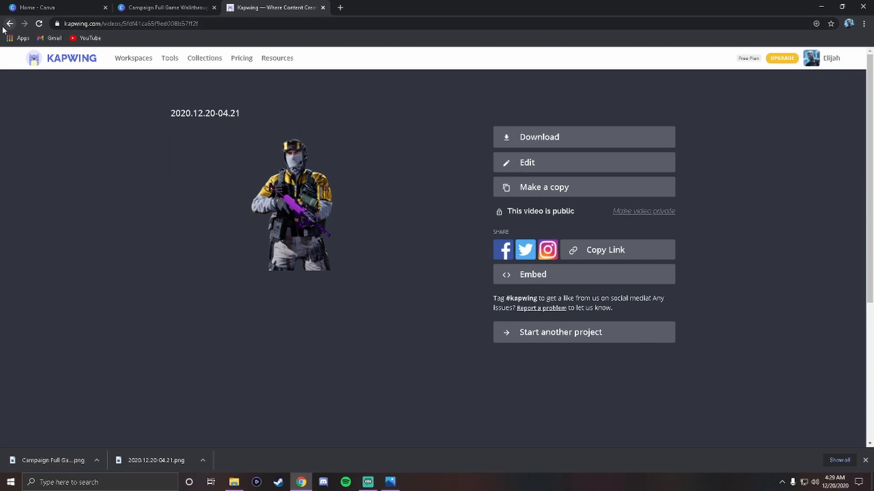
{"action": "key", "text": "XF86AudioLowerVolume"}
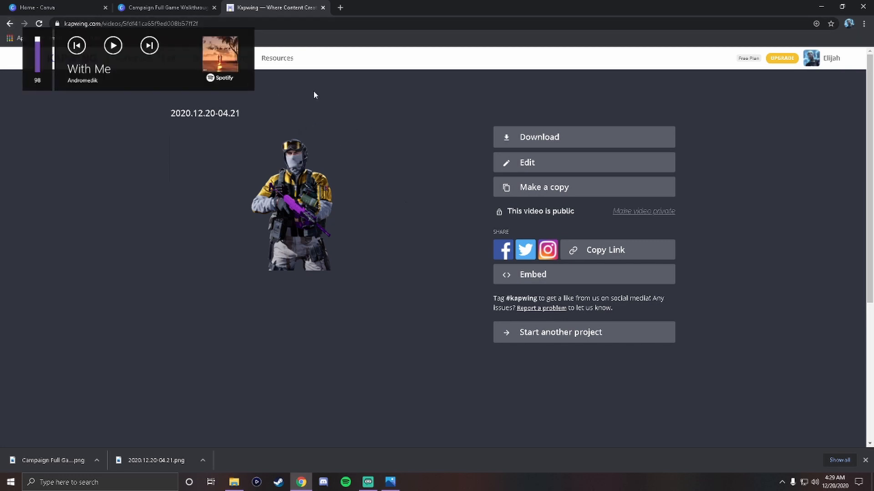
{"action": "key", "text": "XF86AudioRaiseVolume"}
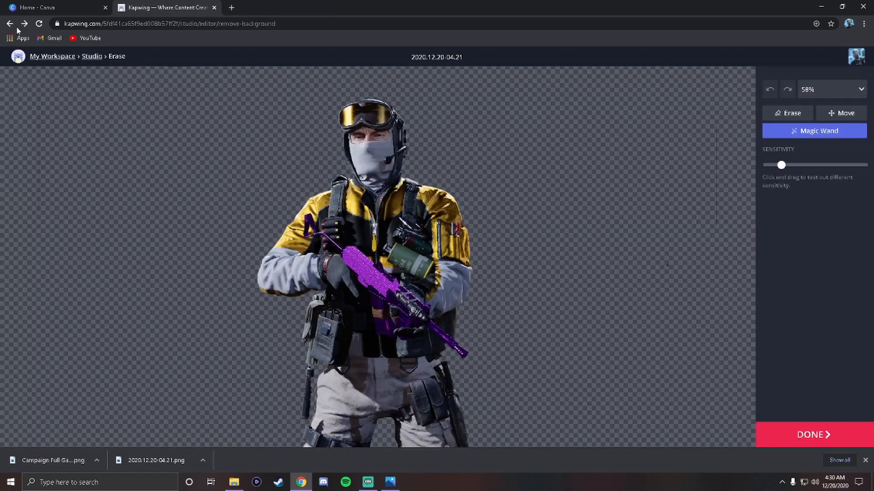
{"action": "left_click", "coordinate": [9, 23]}
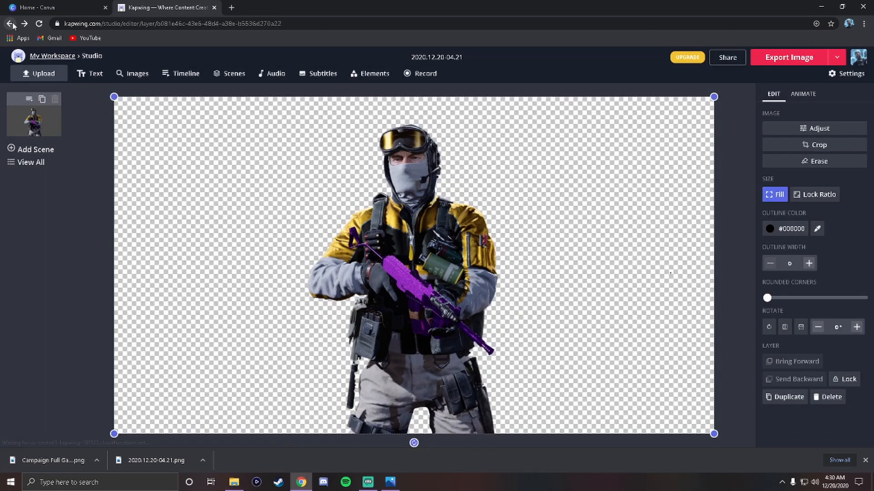
{"action": "left_click", "coordinate": [13, 26]}
{"action": "left_click", "coordinate": [11, 25]}
{"action": "left_click", "coordinate": [11, 25]}
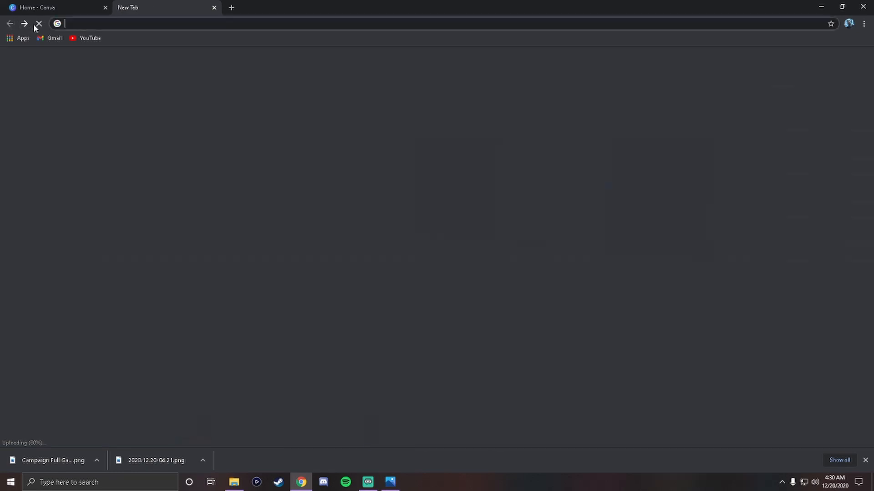
{"action": "left_click", "coordinate": [486, 291]}
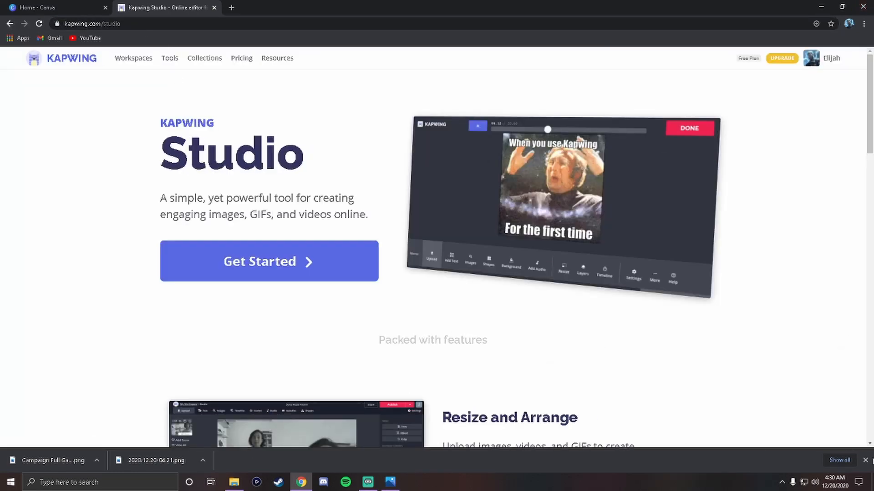
Dismiss the browser's download list and minimize the browser to reveal the finished thumbnail in Photos
{"action": "left_click", "coordinate": [865, 460]}
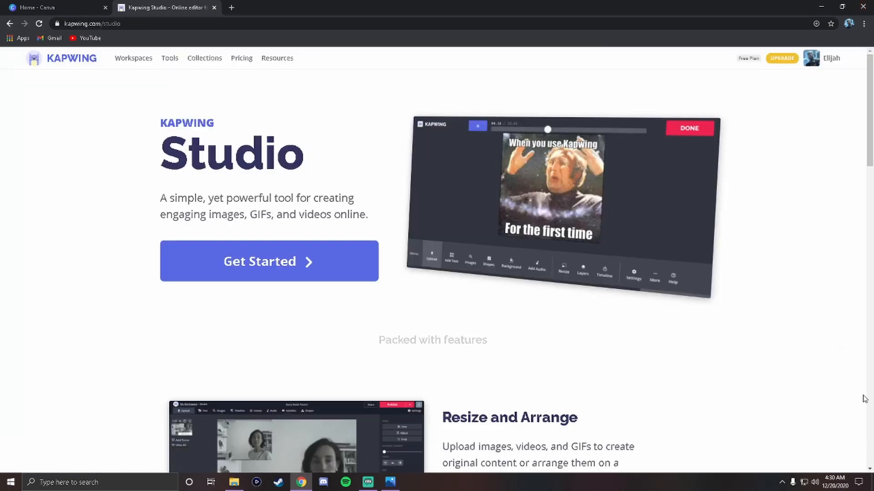
{"action": "left_click", "coordinate": [818, 6]}
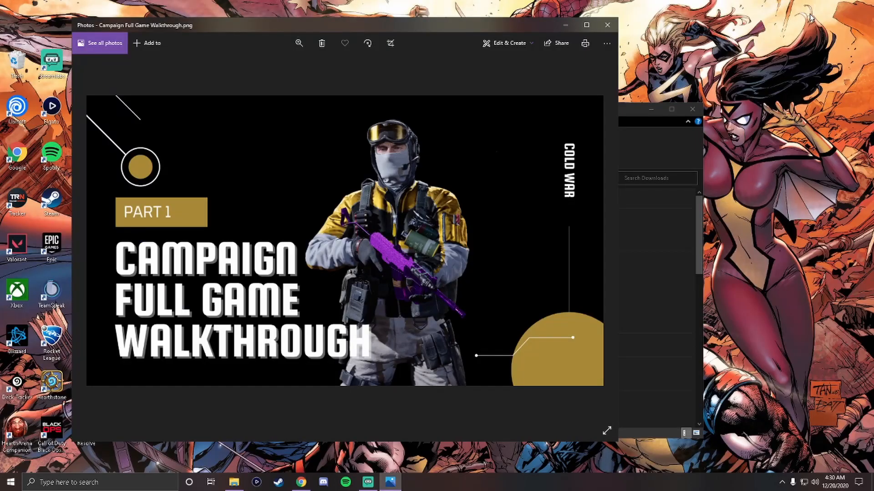